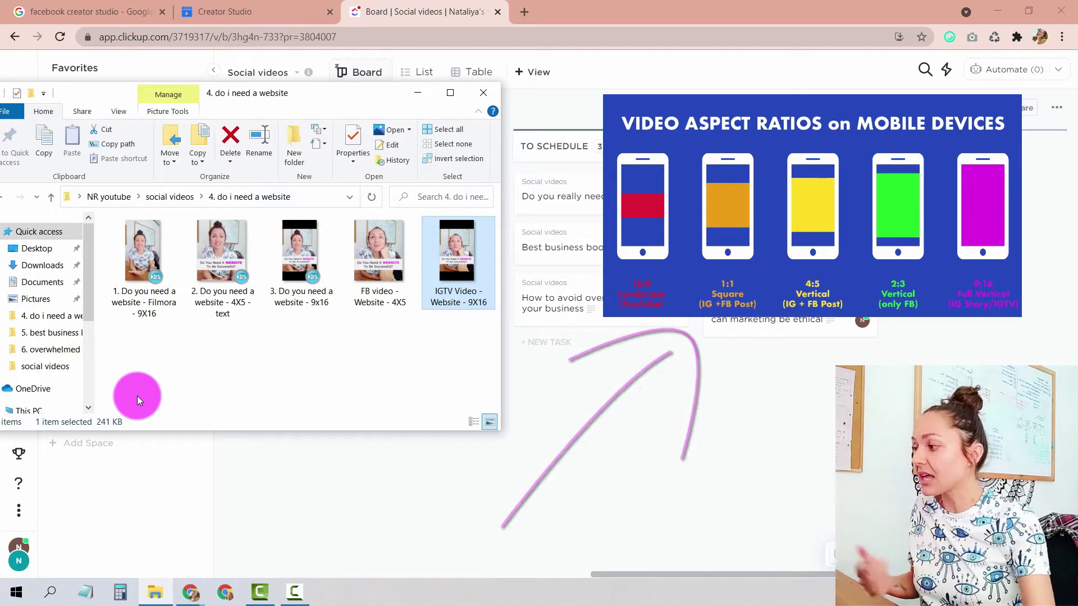
Review the 4X5 and 9x16 website videos and the caption body in the "Do you really need a website?" ClickUp task.
left_click(209, 268)
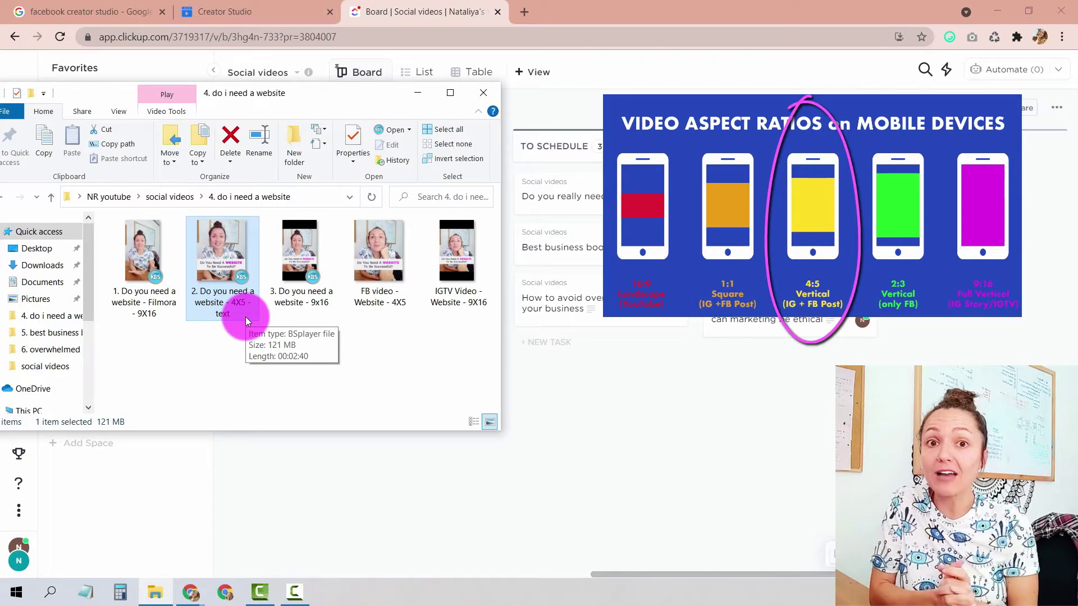
left_click(305, 257)
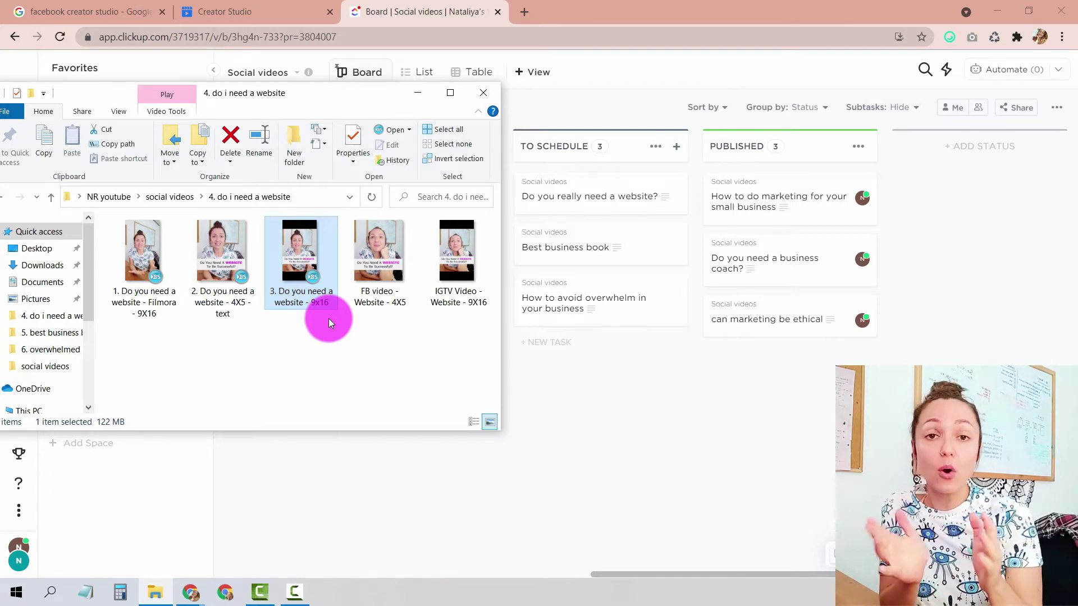
left_click(625, 205)
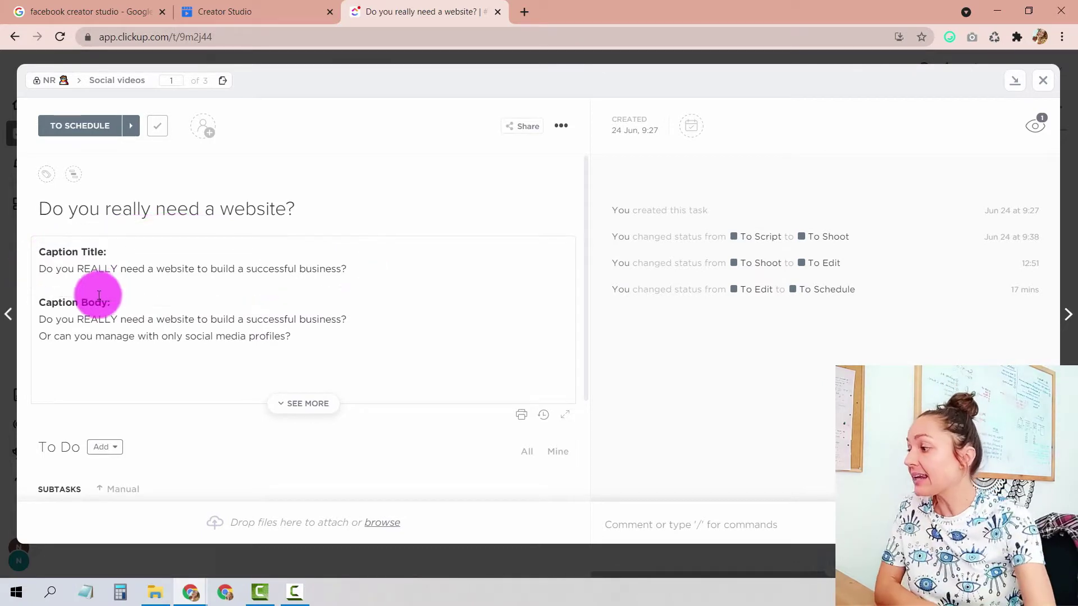
left_click_drag(294, 337, 33, 320)
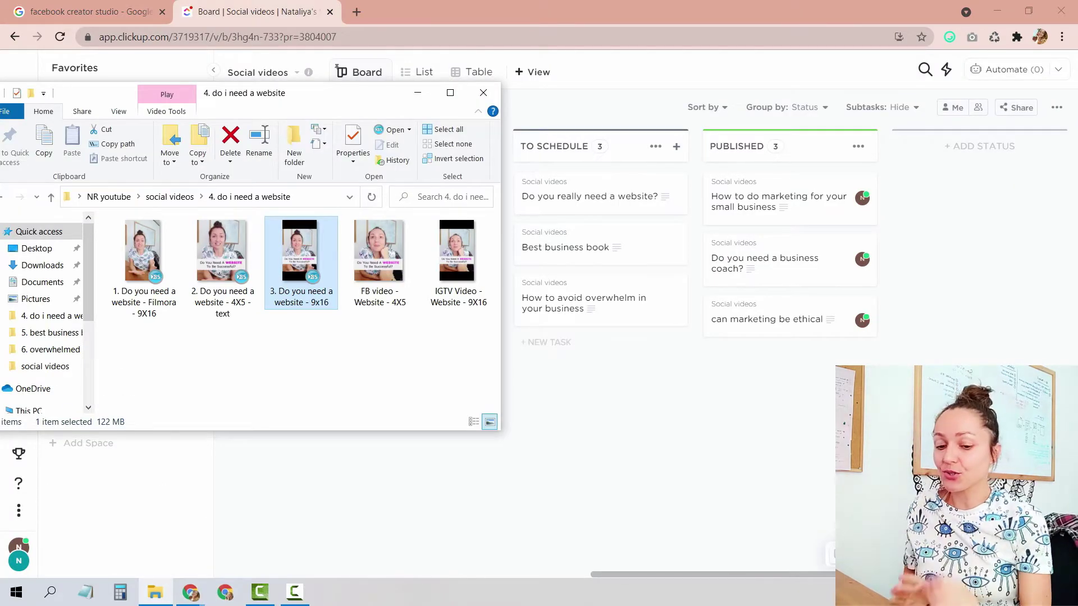
Open Facebook Creator Studio from the Google results and show its content calendar by month.
left_click(49, 10)
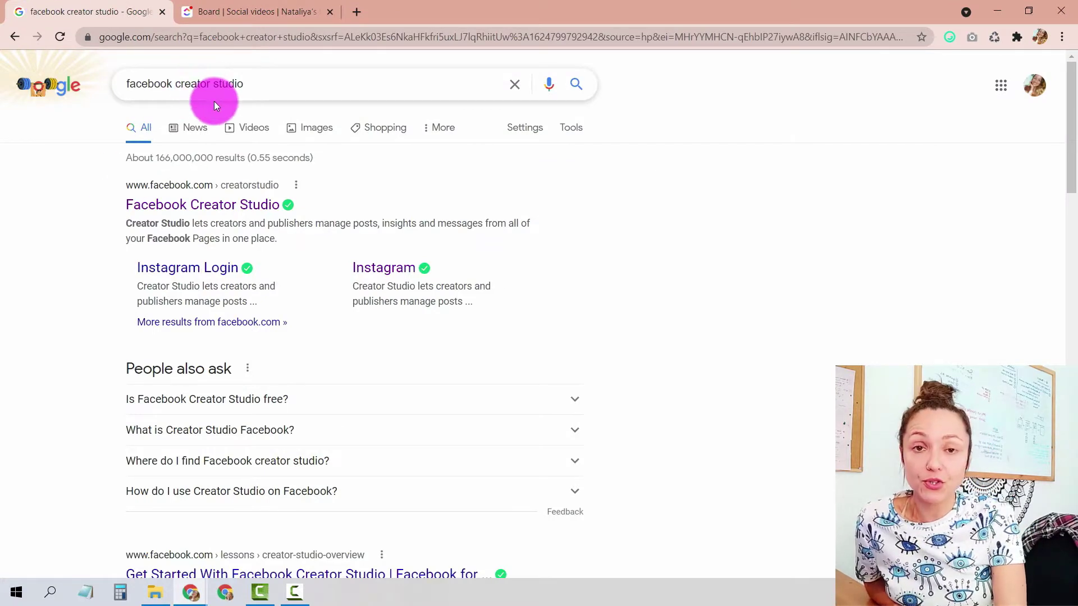
left_click(209, 217)
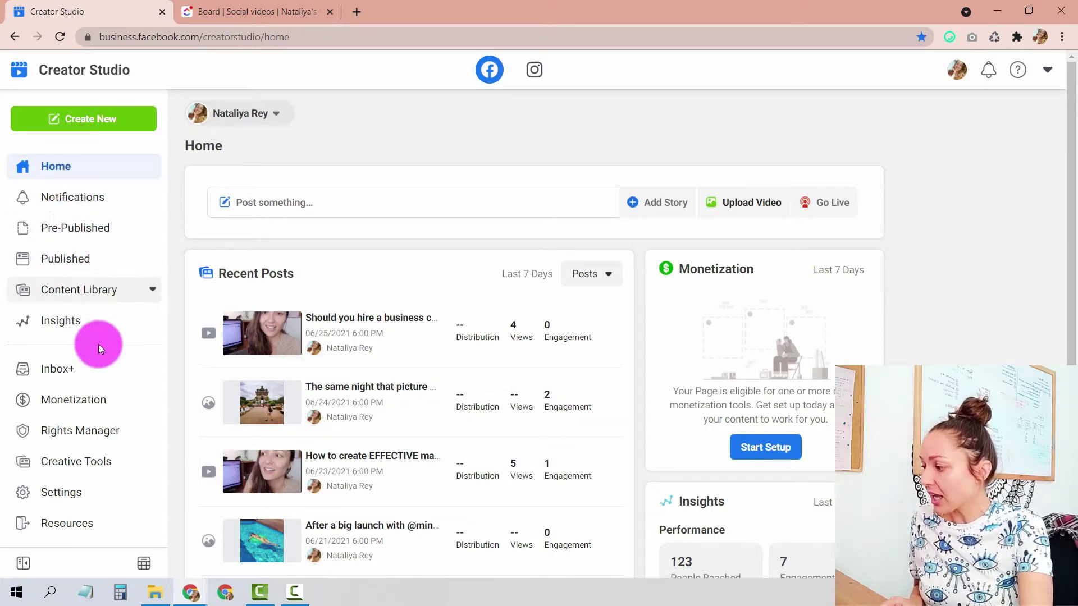
left_click(143, 566)
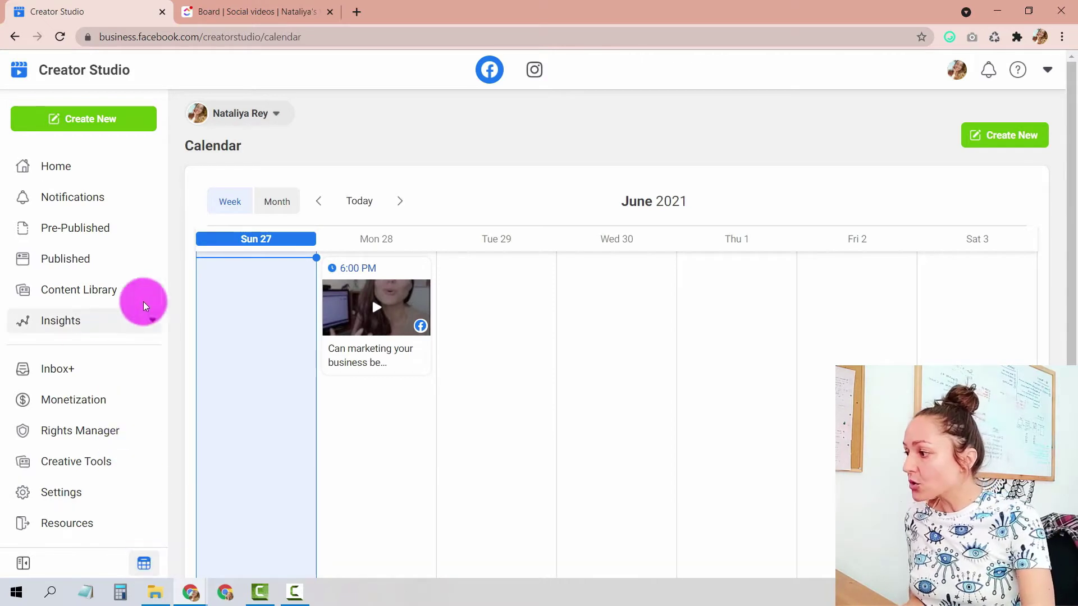
left_click(278, 204)
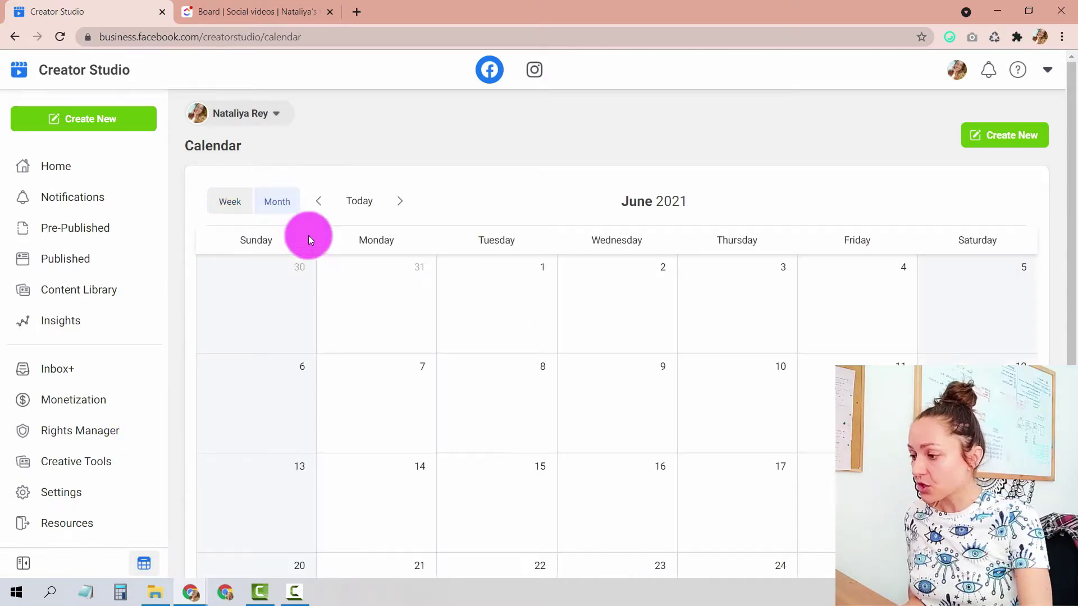
scroll(416, 341, "down", 3)
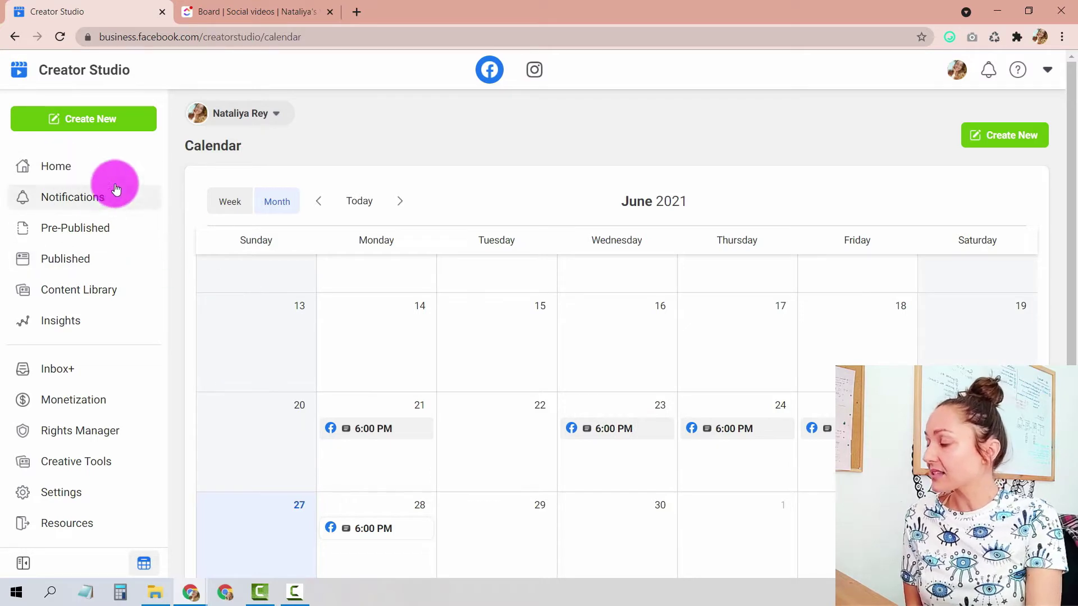
Start a video upload with "2. Do you need a website - 4X5 - text" from Desktop > NR youtube > social videos > 4. do i need a website.
left_click(93, 119)
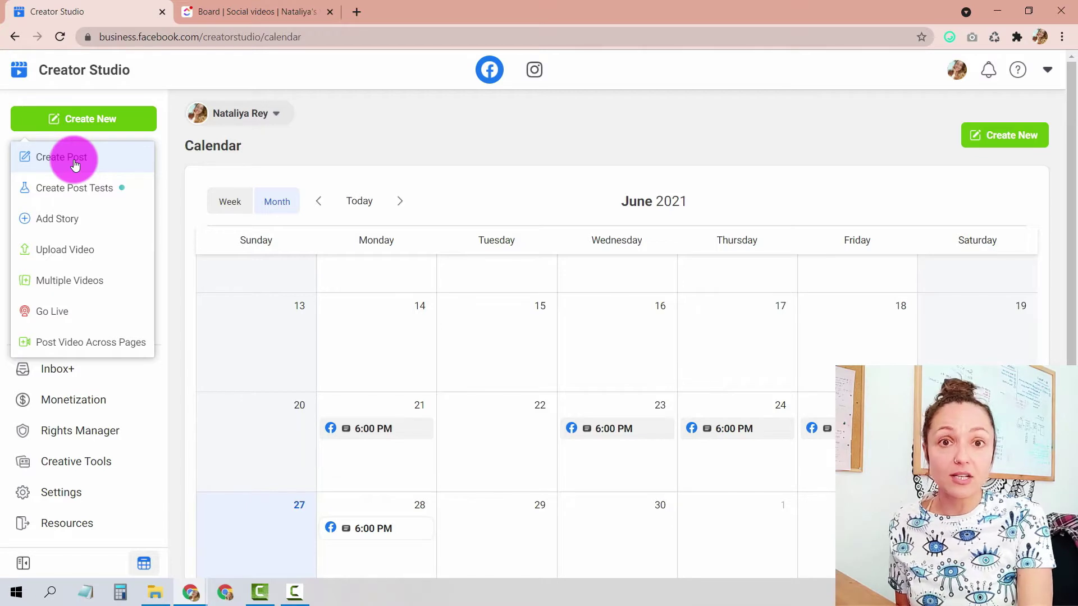
left_click(78, 256)
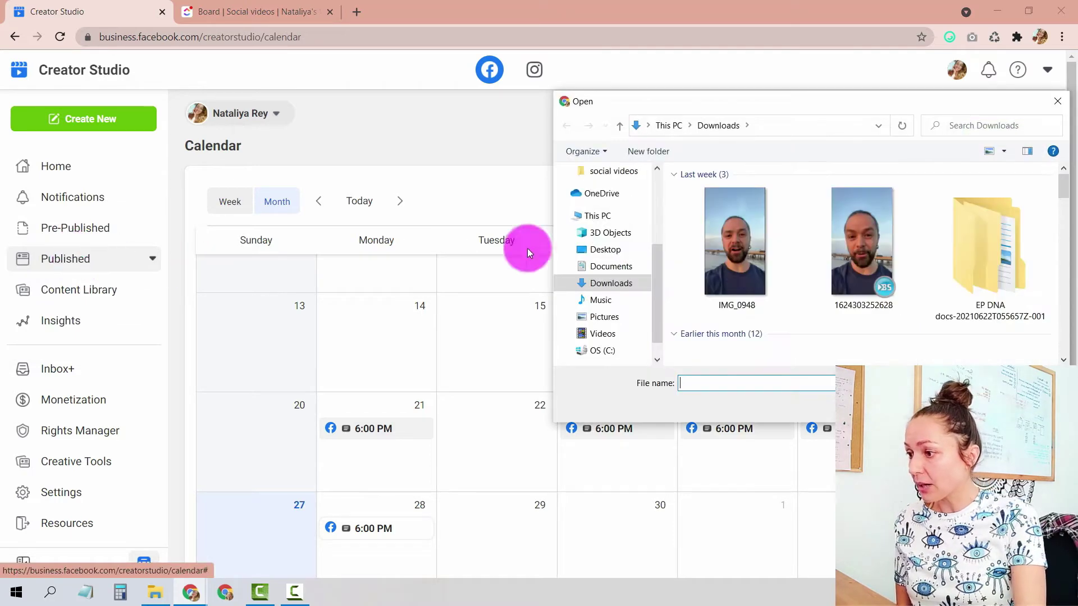
left_click(611, 256)
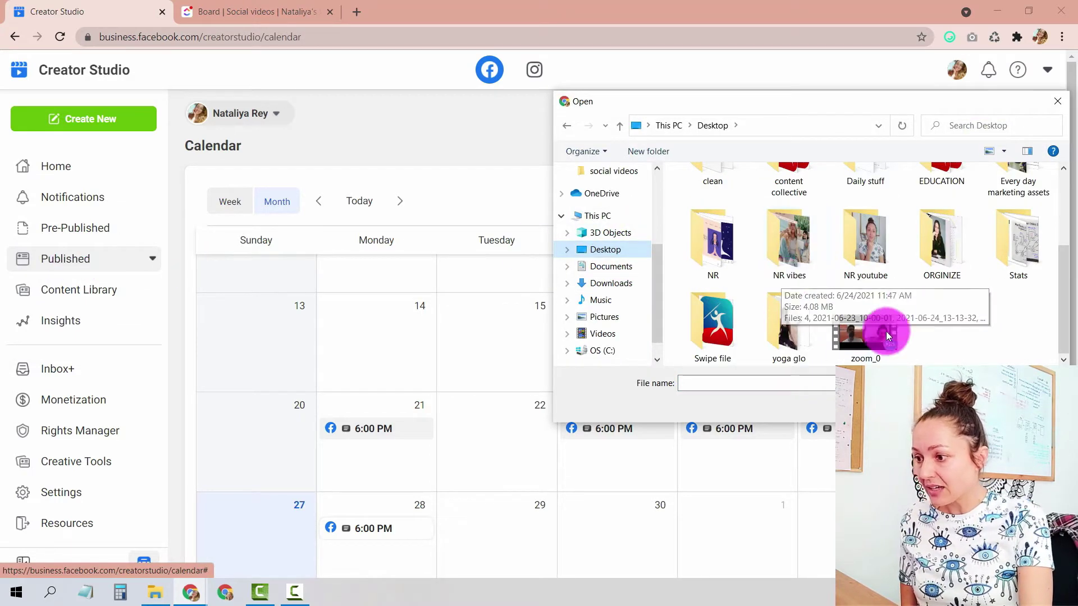
left_click(887, 245)
double_click(887, 245)
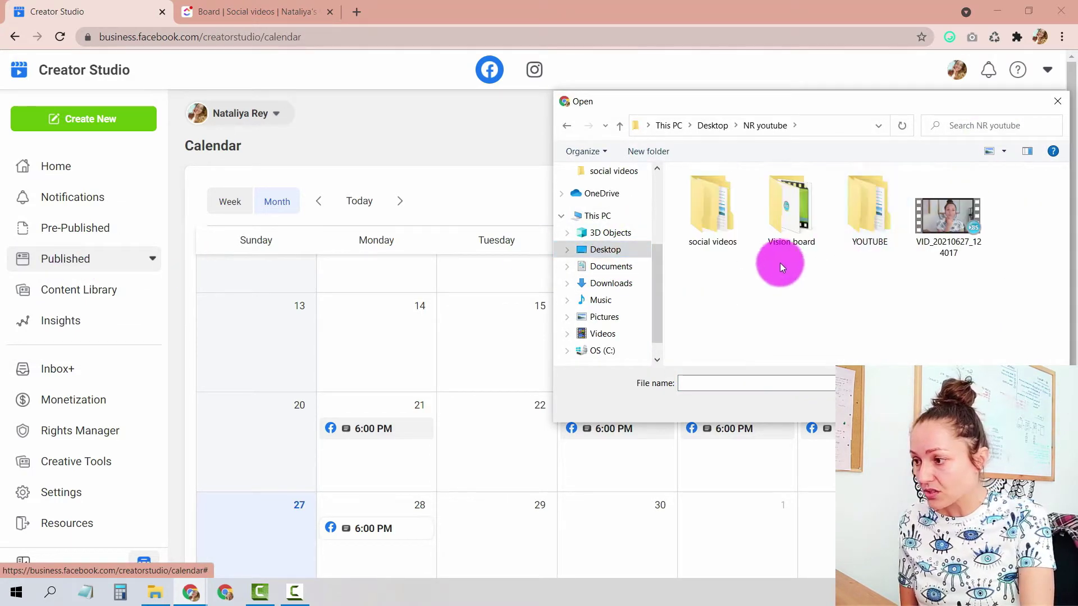
left_click(712, 220)
double_click(712, 220)
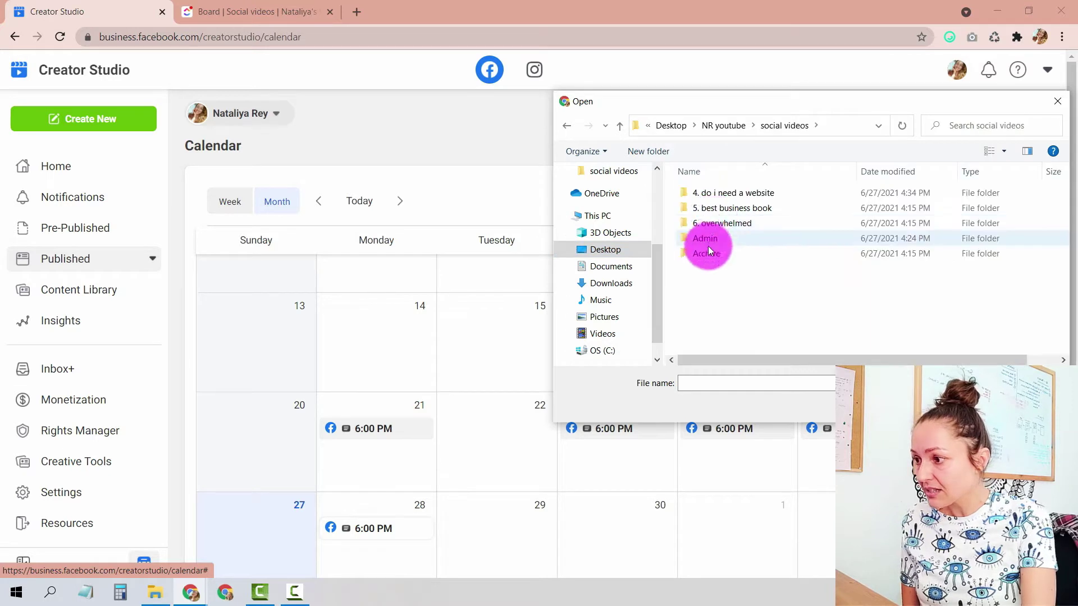
double_click(720, 192)
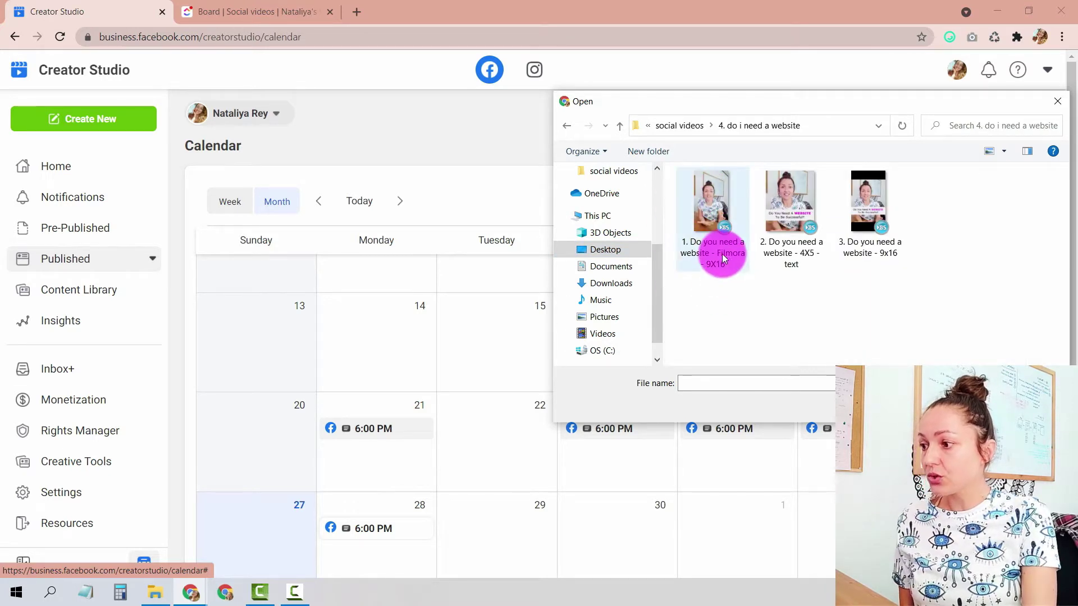
left_click(811, 257)
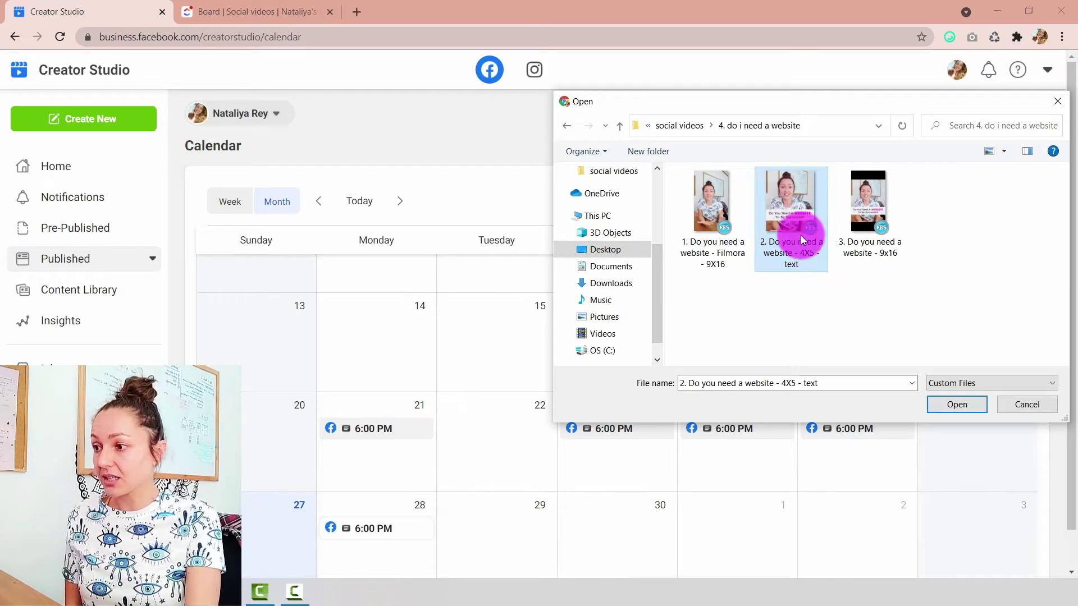
left_click(964, 404)
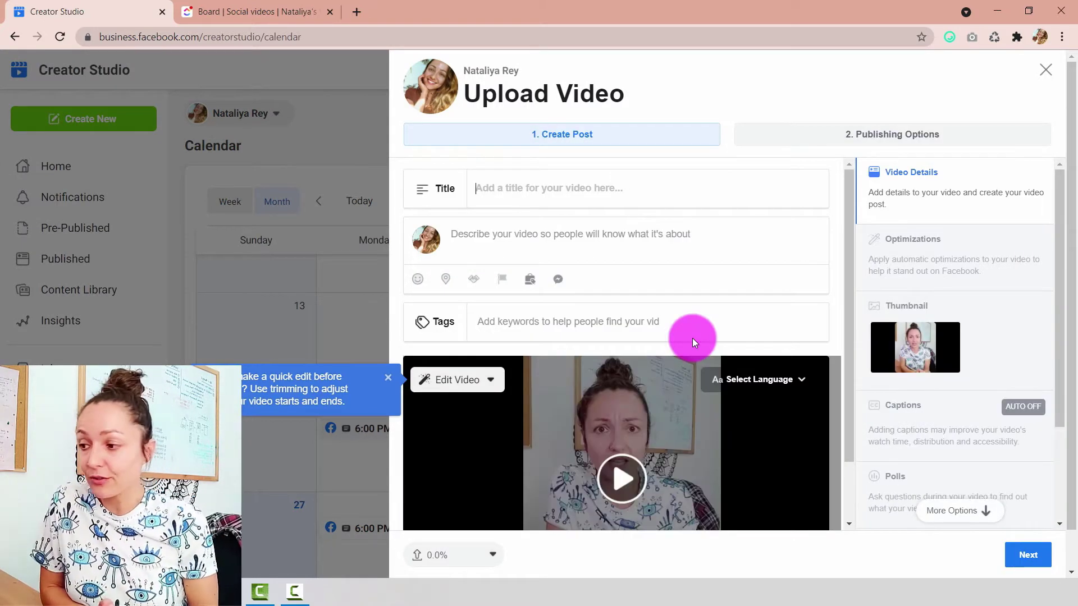
mouse_move(429, 558)
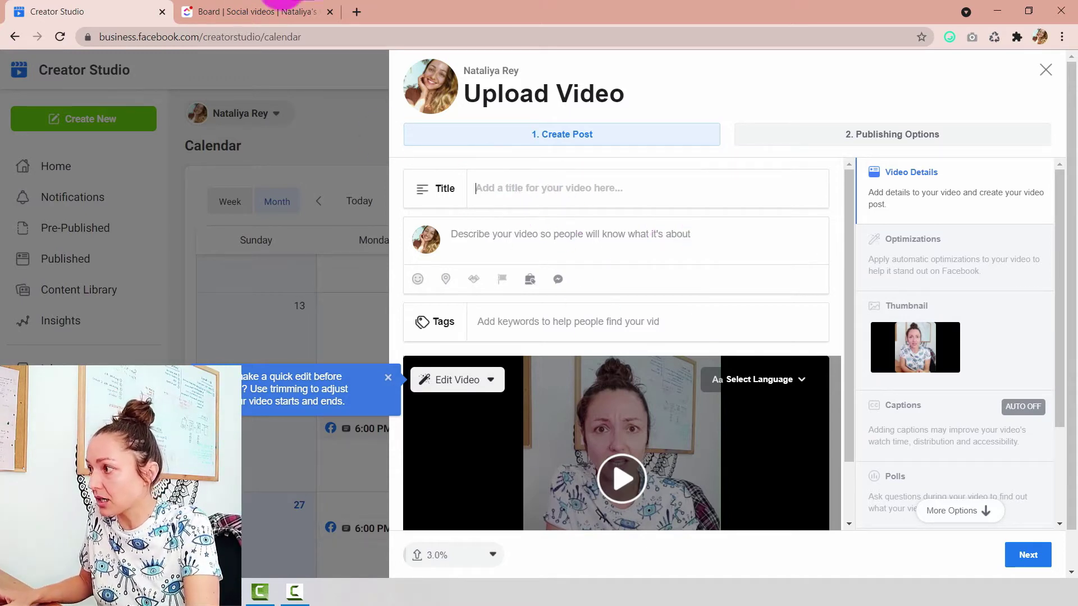
Set the video title to "Do you REALLY need a website to build a successful business?", copied from the matching ClickUp task's caption title.
left_click(252, 12)
left_click(607, 198)
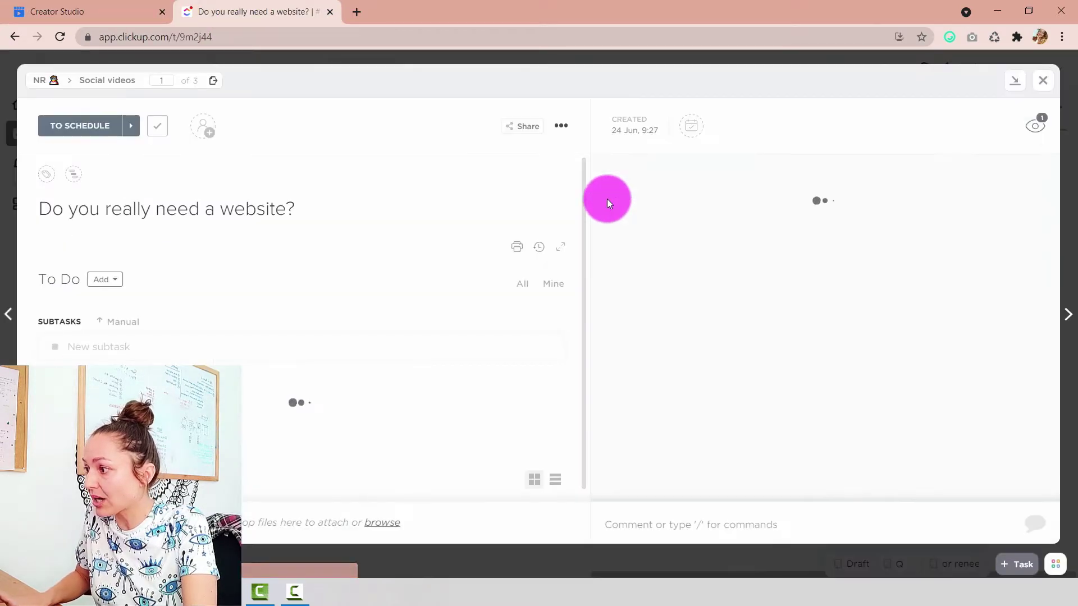
left_click_drag(354, 268, 39, 269)
key("ctrl+c")
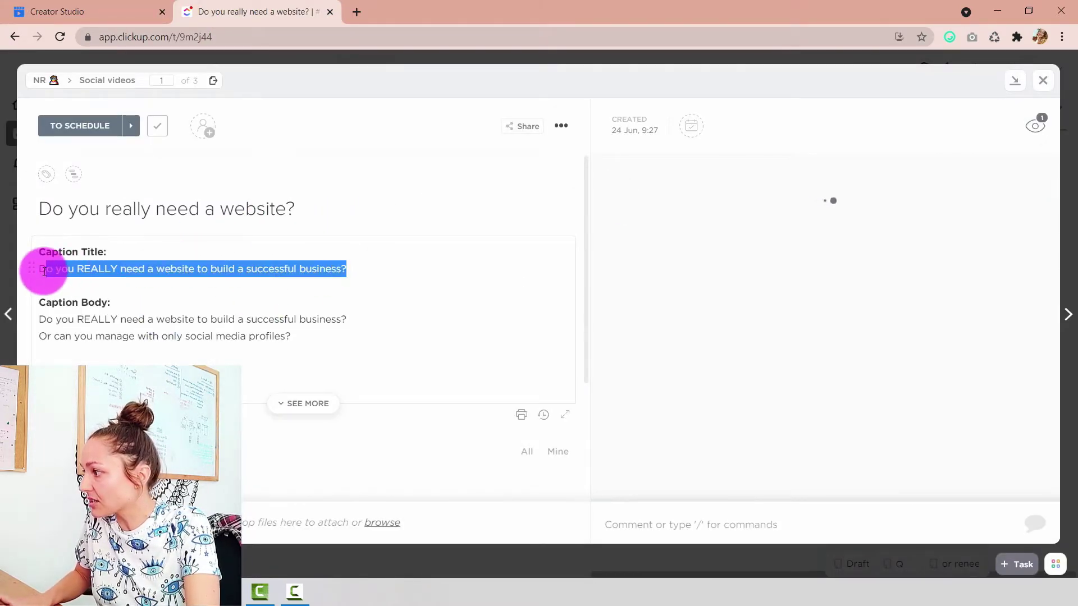
left_click(70, 10)
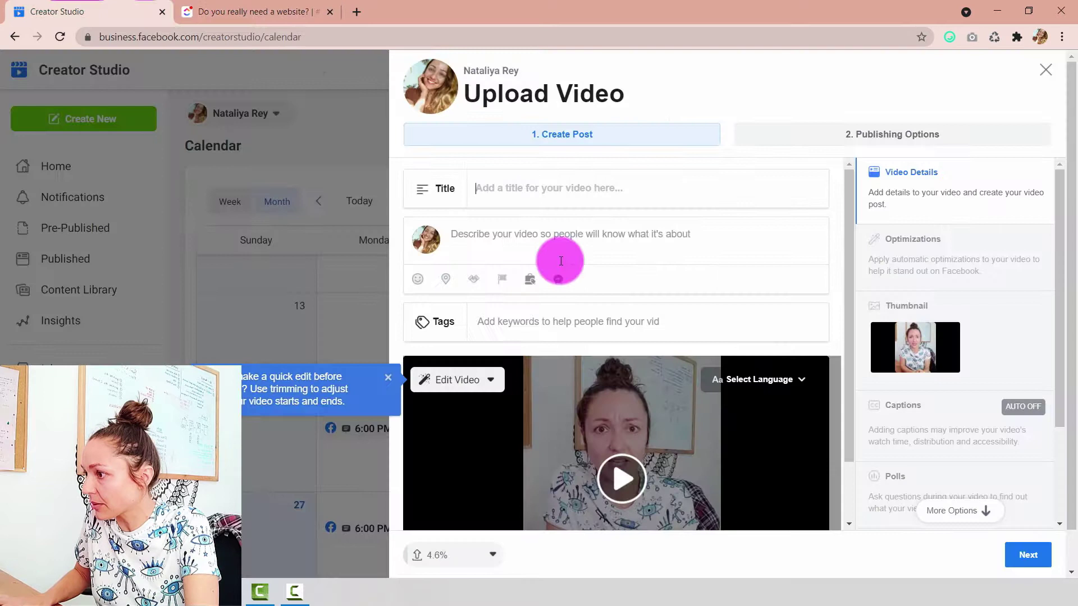
left_click(512, 188)
key("ctrl+v")
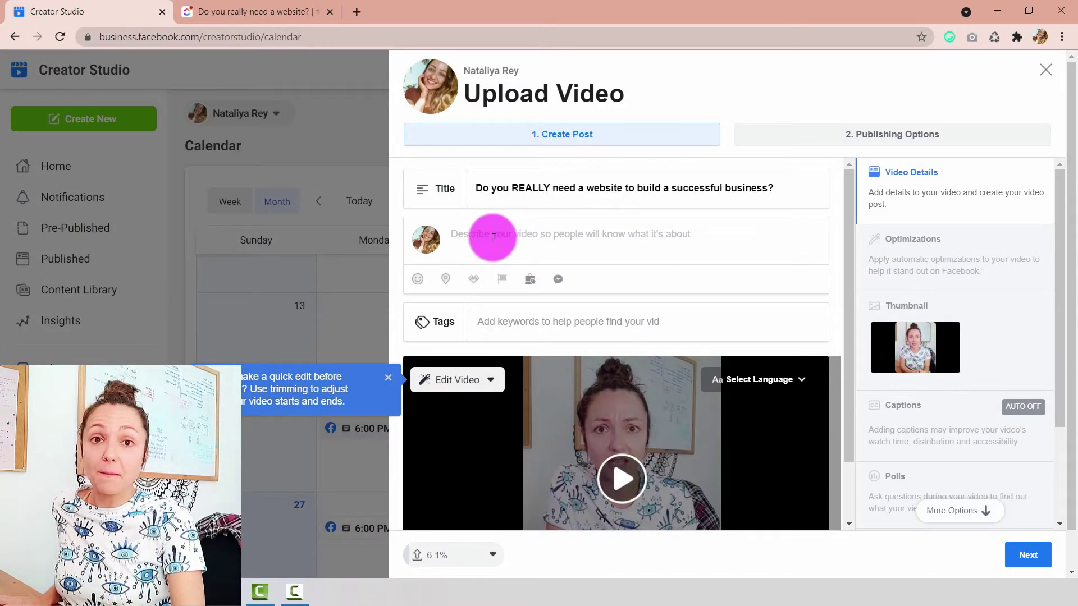
Fill in the video description with the two-line caption body copied from the ClickUp task.
left_click(241, 11)
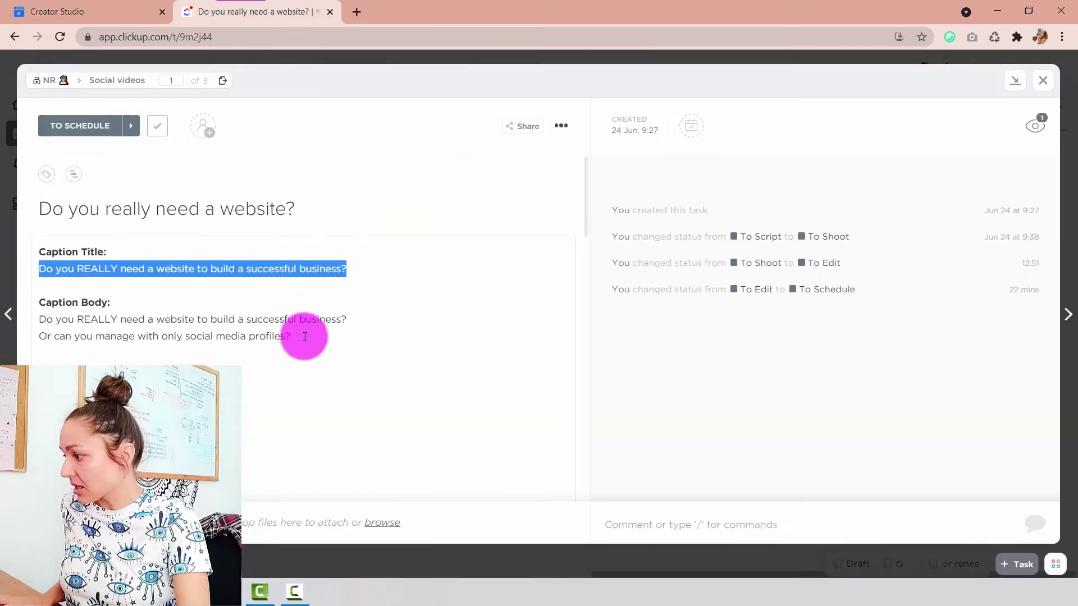
left_click_drag(297, 336, 25, 313)
key("ctrl+c")
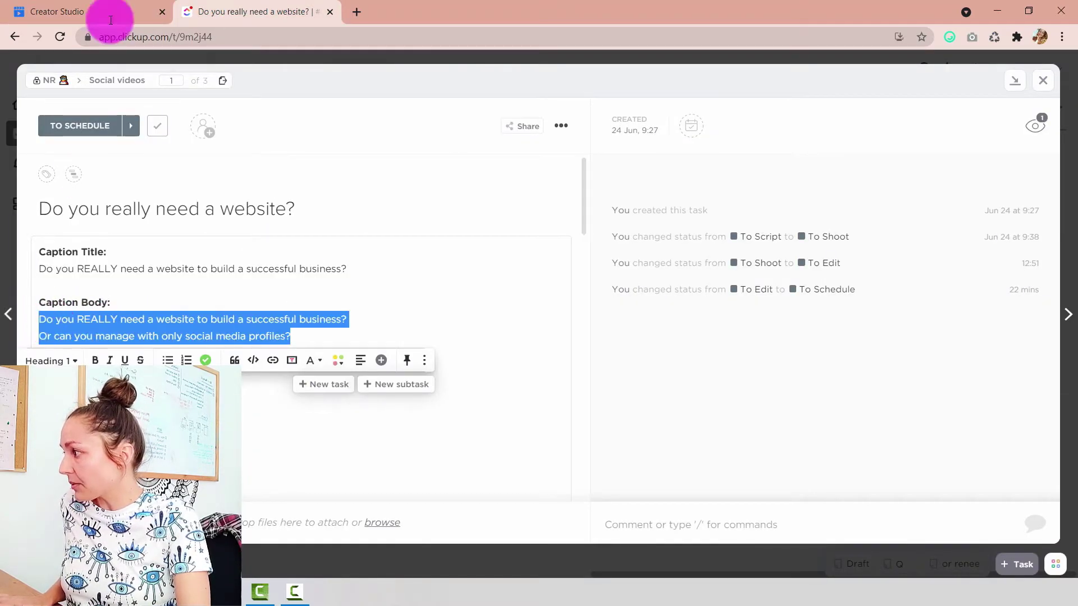
left_click(70, 8)
key("ctrl+v")
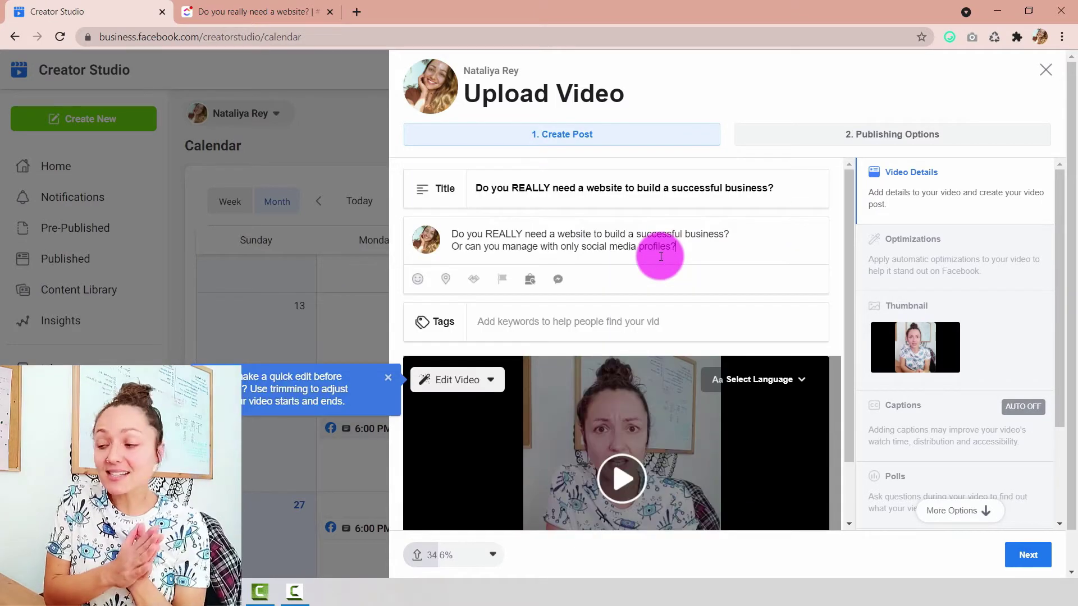
left_click(521, 331)
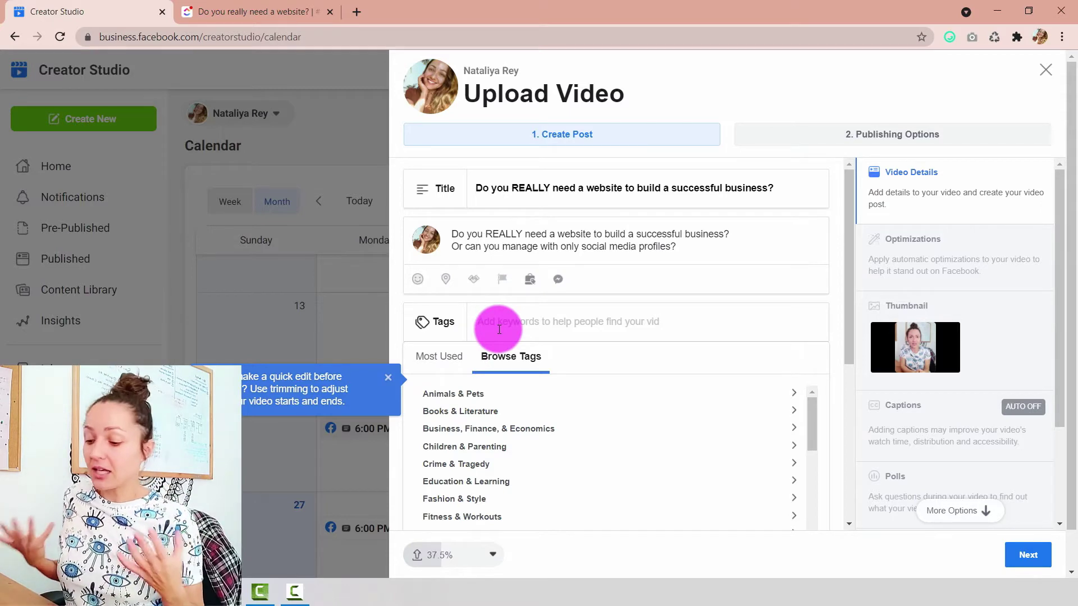
type("onlie")
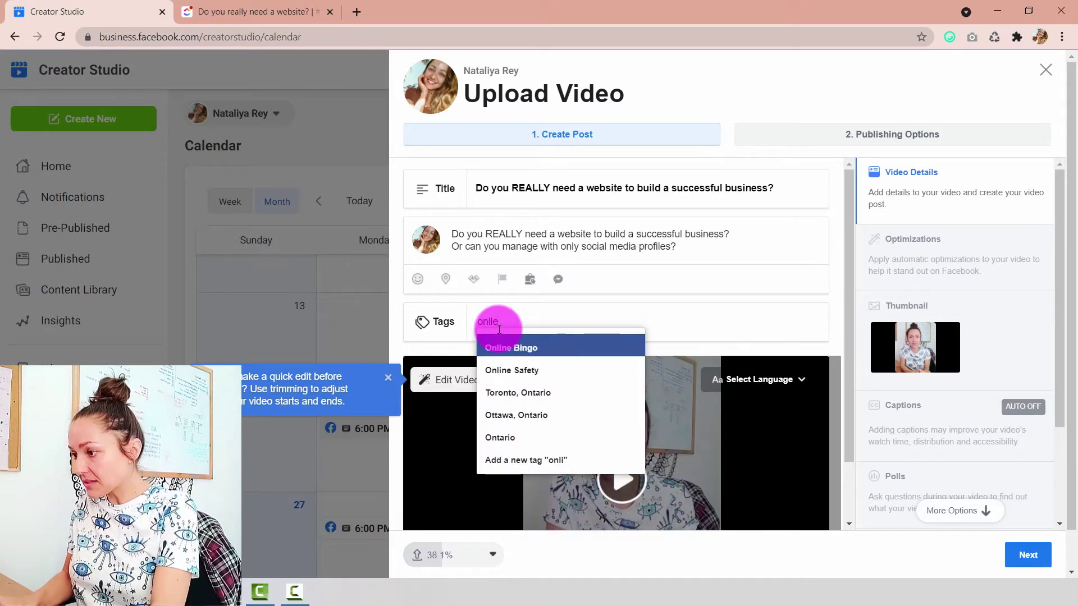
key("BackSpace")
type("ne business")
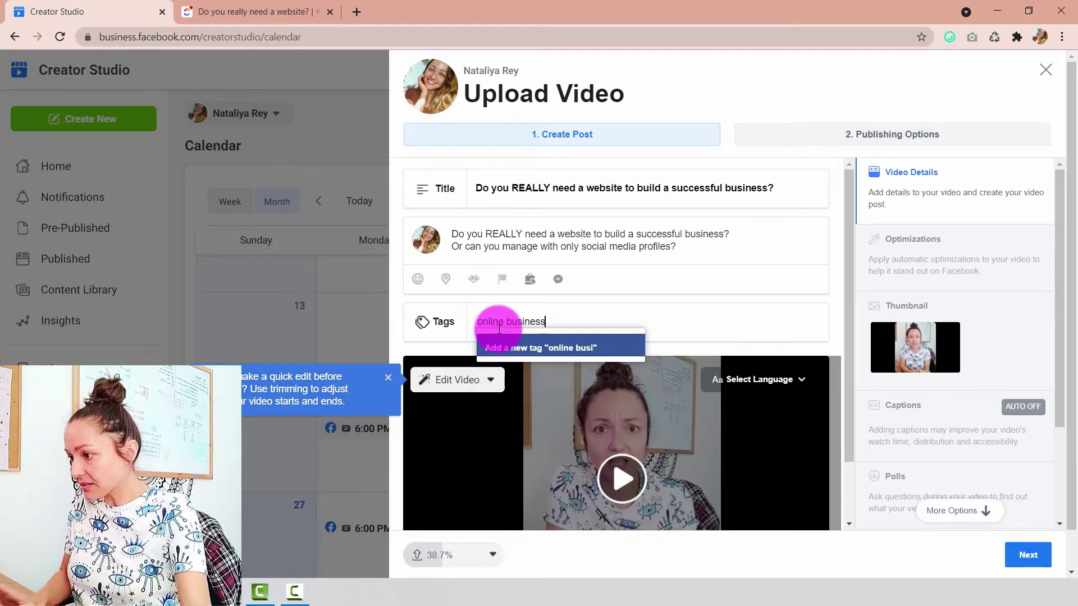
left_click(522, 351)
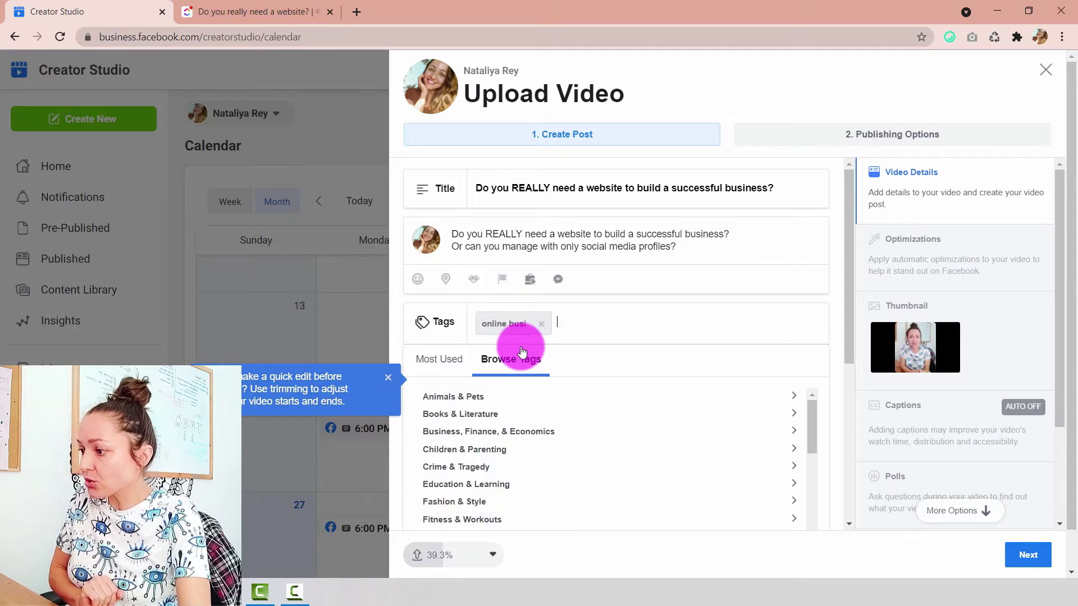
left_click(541, 324)
Add the new tag "online business" to the video and close the tag suggestions.
type("o")
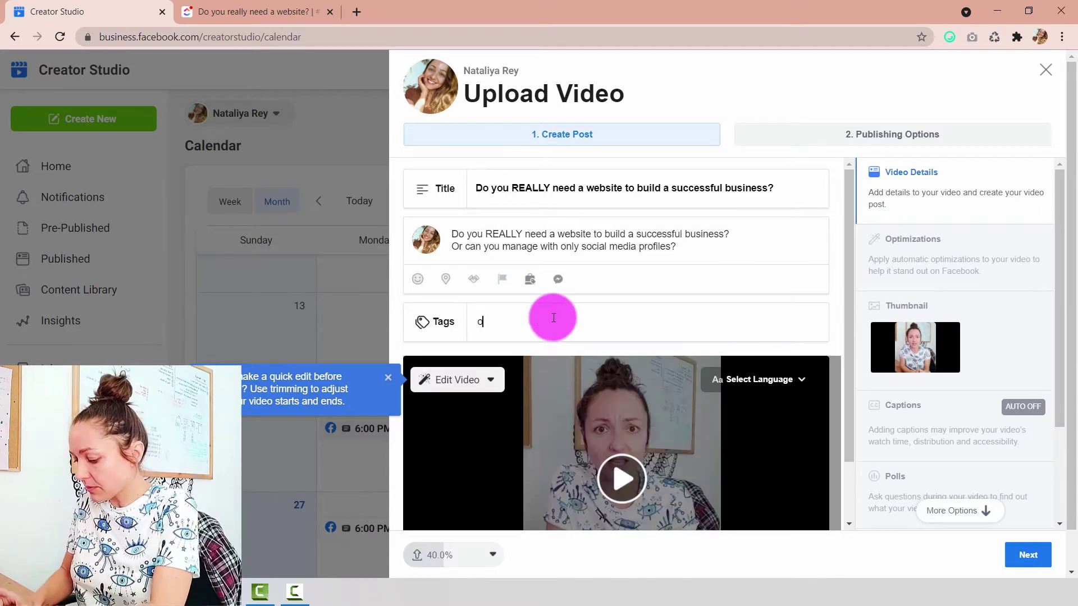
type("nline business")
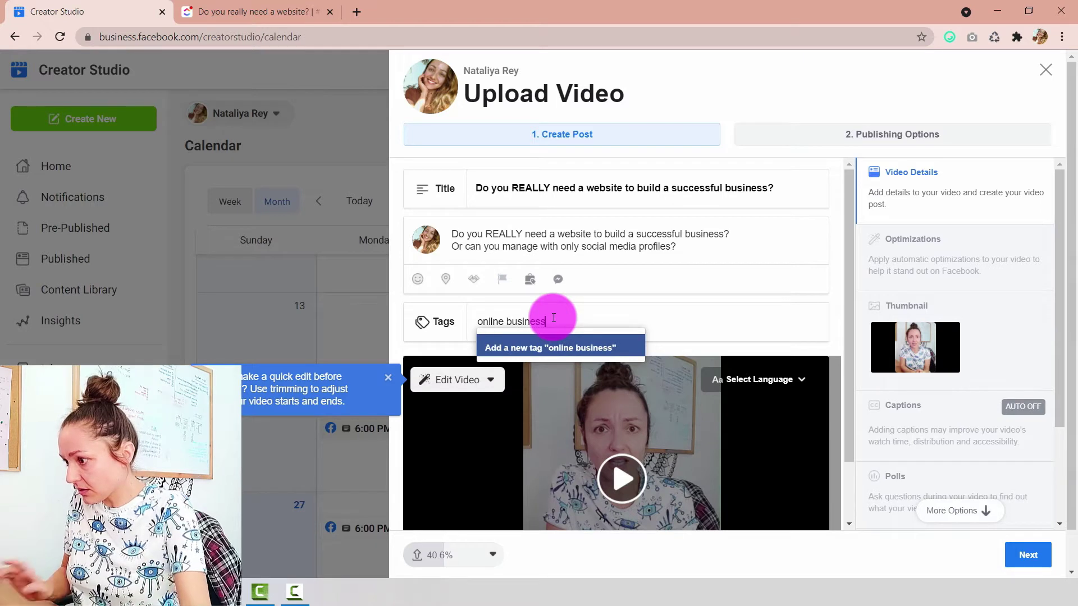
left_click(540, 348)
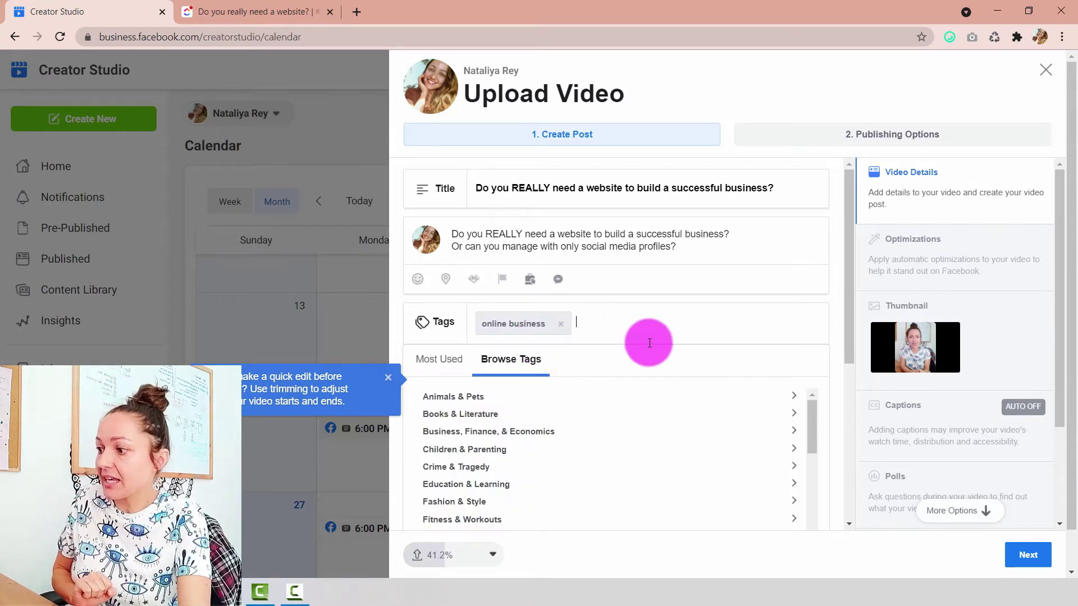
left_click(837, 366)
Set the video's thumbnail to the custom image "FB video - Website - 4X5" from the "4. do i need a website" folder.
scroll(770, 325, "down", 1)
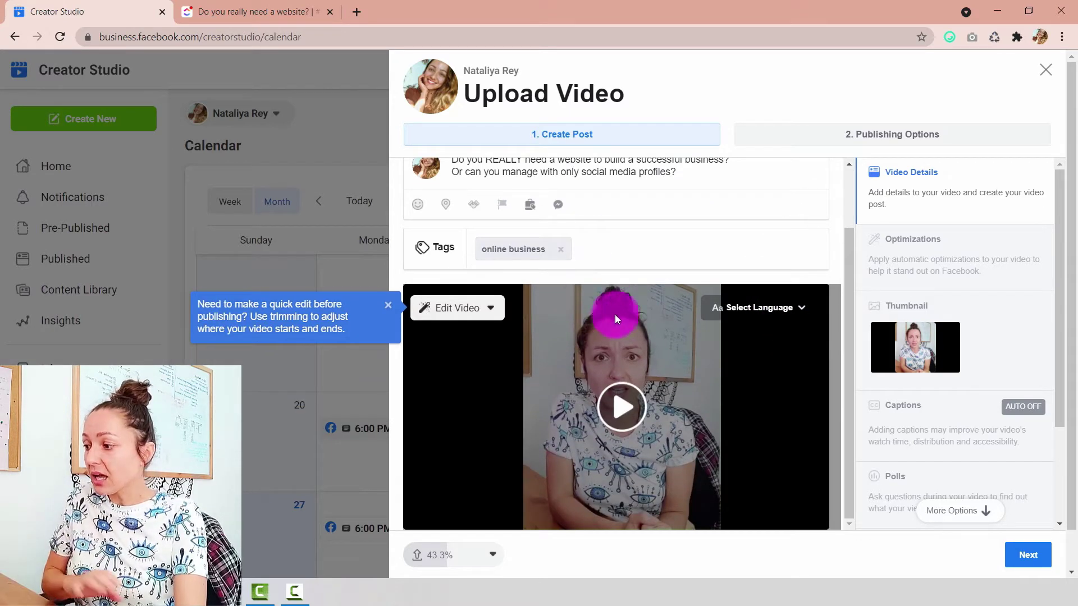
scroll(601, 368, "up", 1)
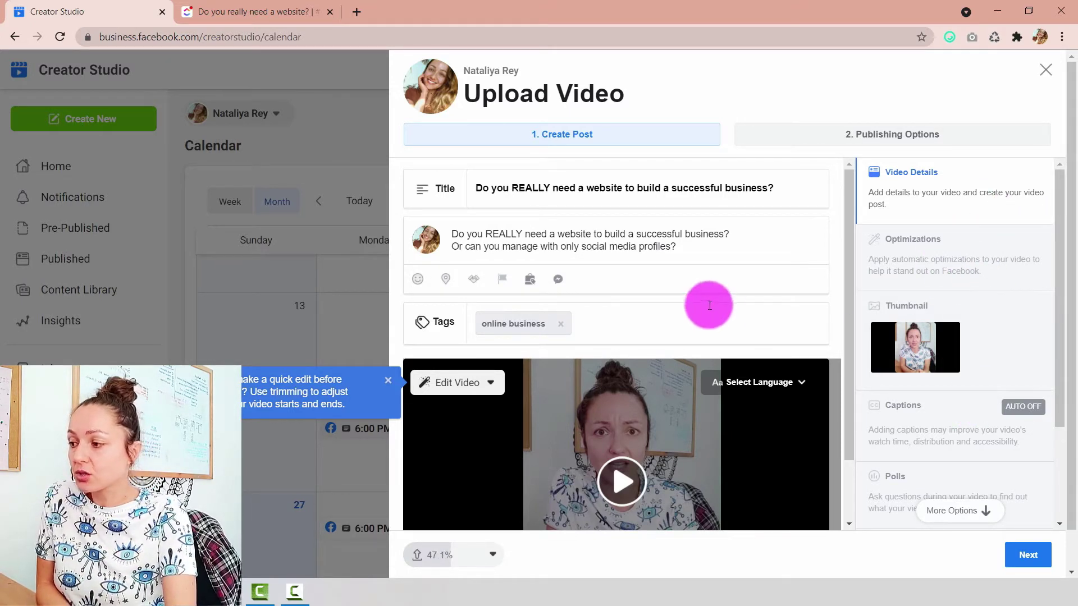
left_click(1016, 330)
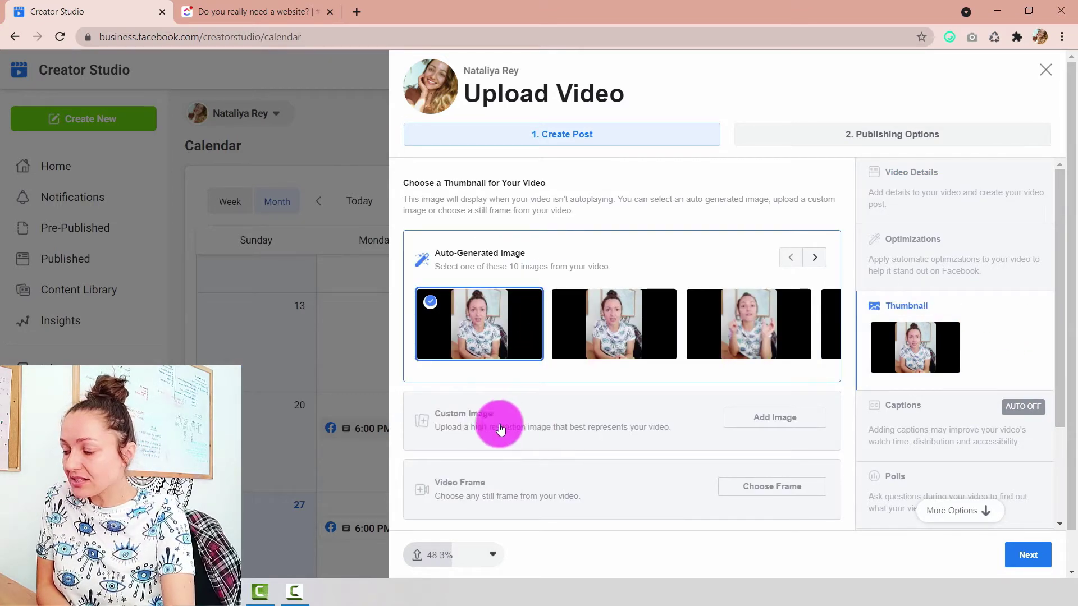
left_click(531, 426)
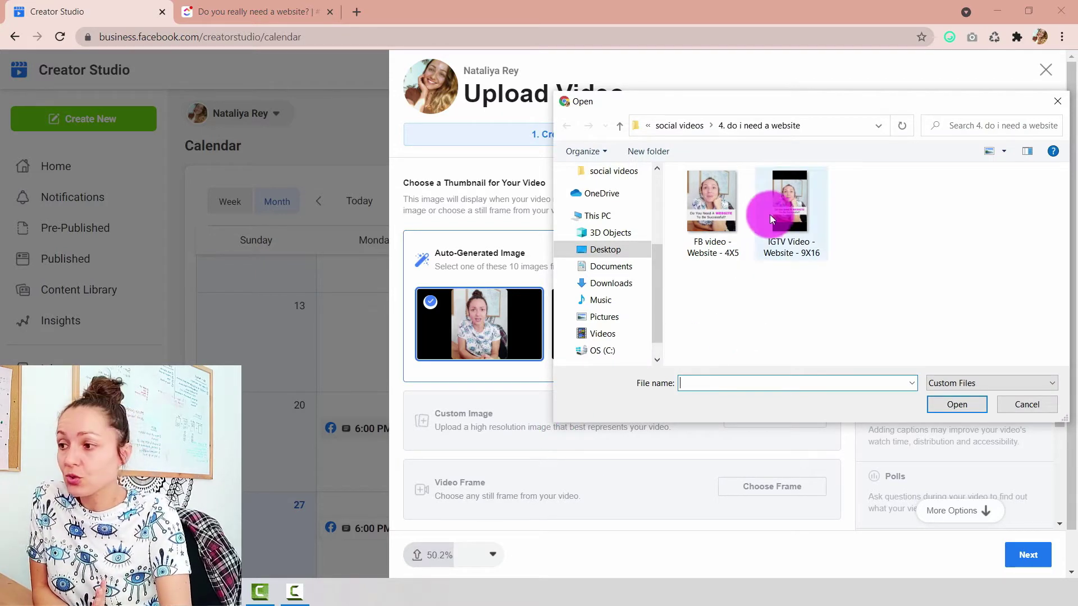
left_click(714, 207)
left_click(713, 238)
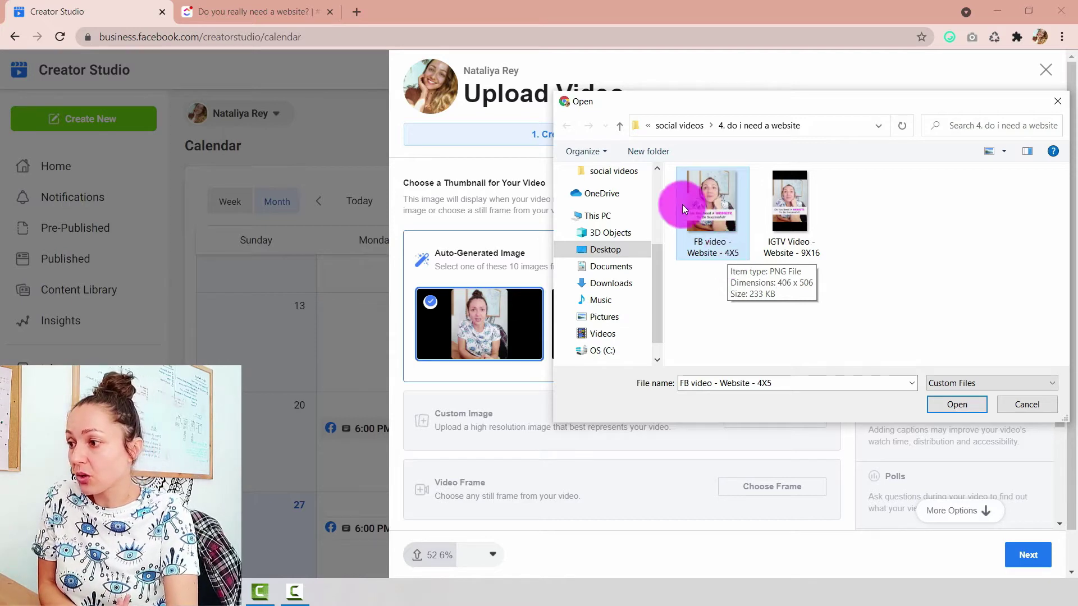
left_click(956, 405)
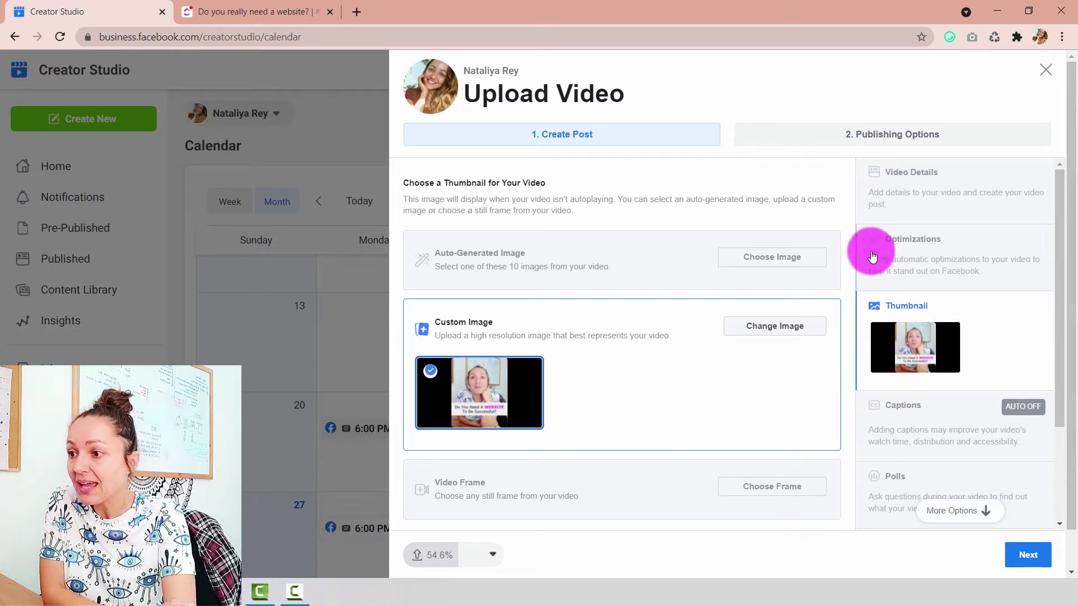
Proceed to the publishing options and set the post to be scheduled for Jun 30, 2021 at 6:00 PM.
left_click(1029, 559)
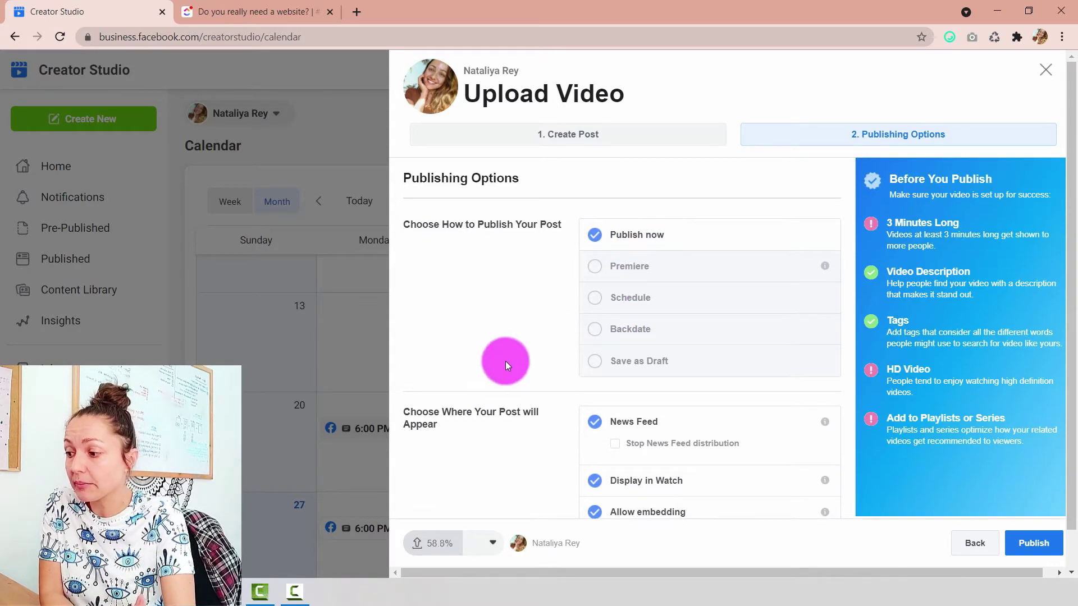
scroll(505, 362, "down", 3)
scroll(505, 362, "up", 4)
left_click(631, 230)
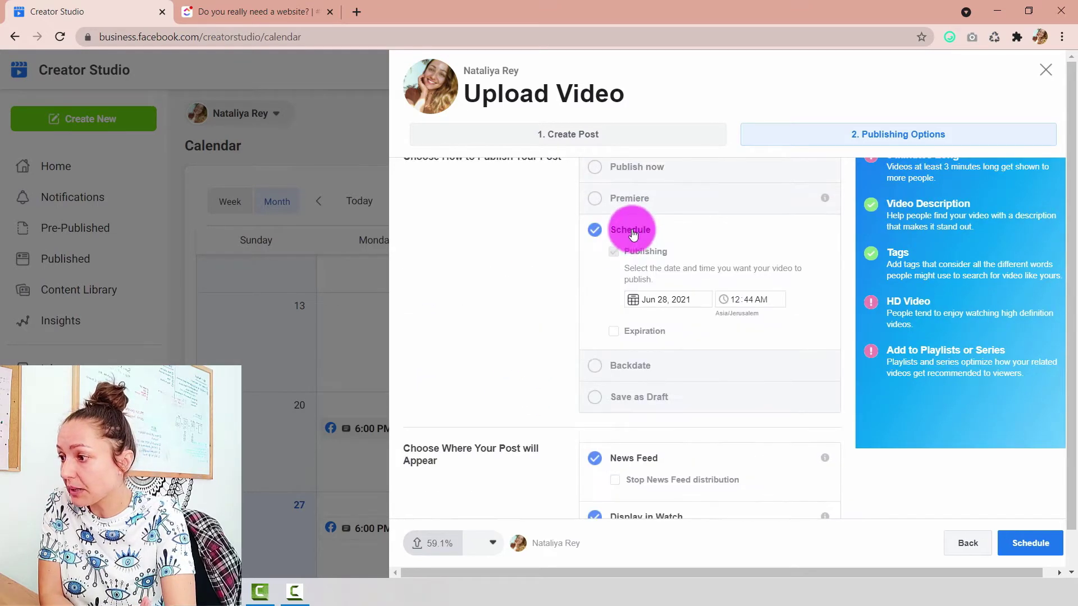
scroll(547, 306, "up", 2)
left_click(635, 372)
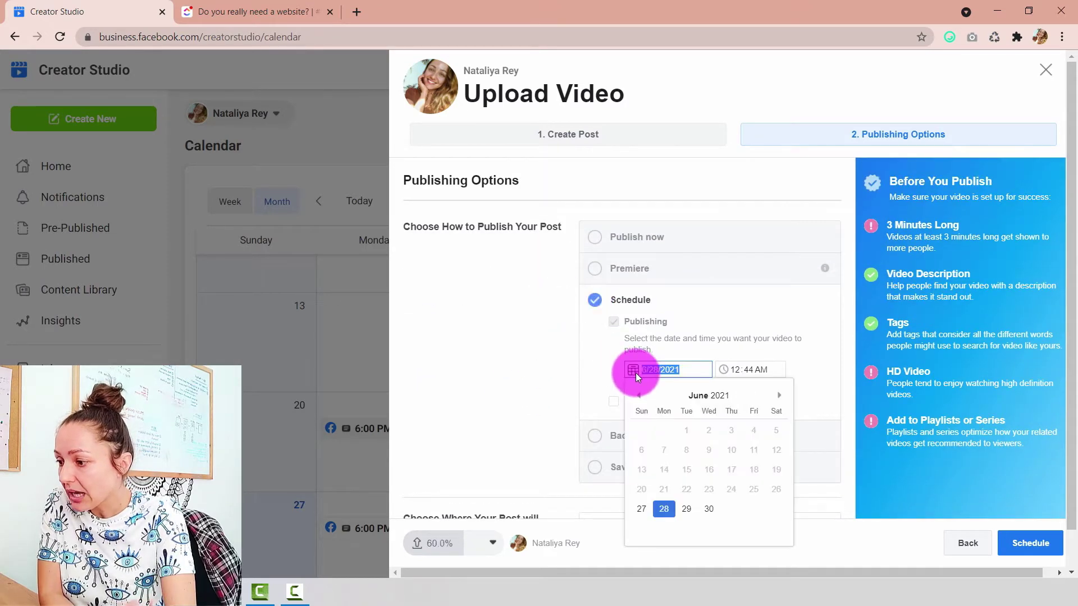
left_click(709, 511)
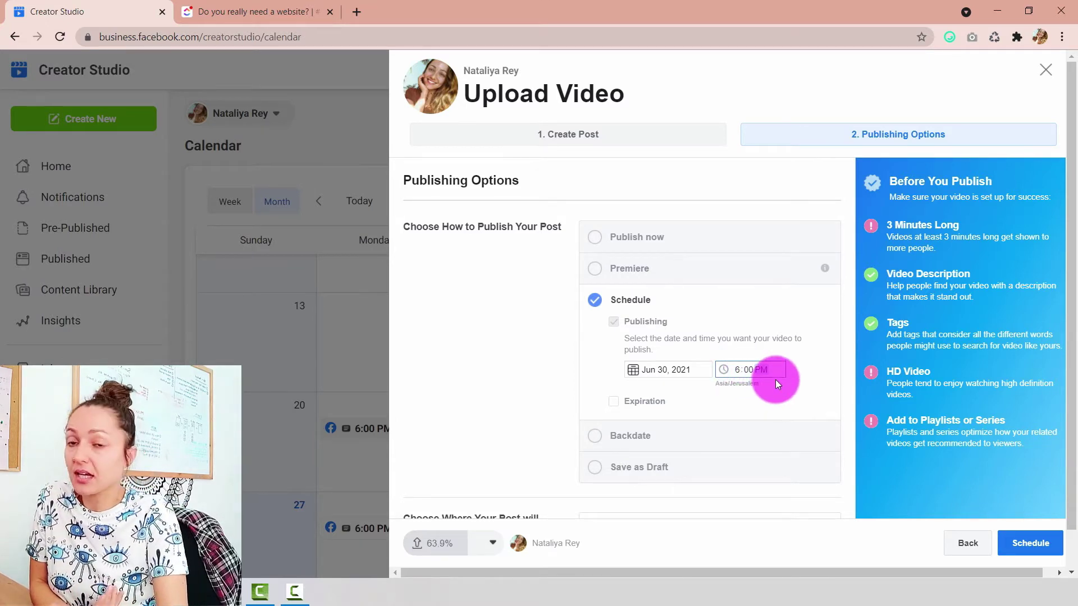
left_click(804, 388)
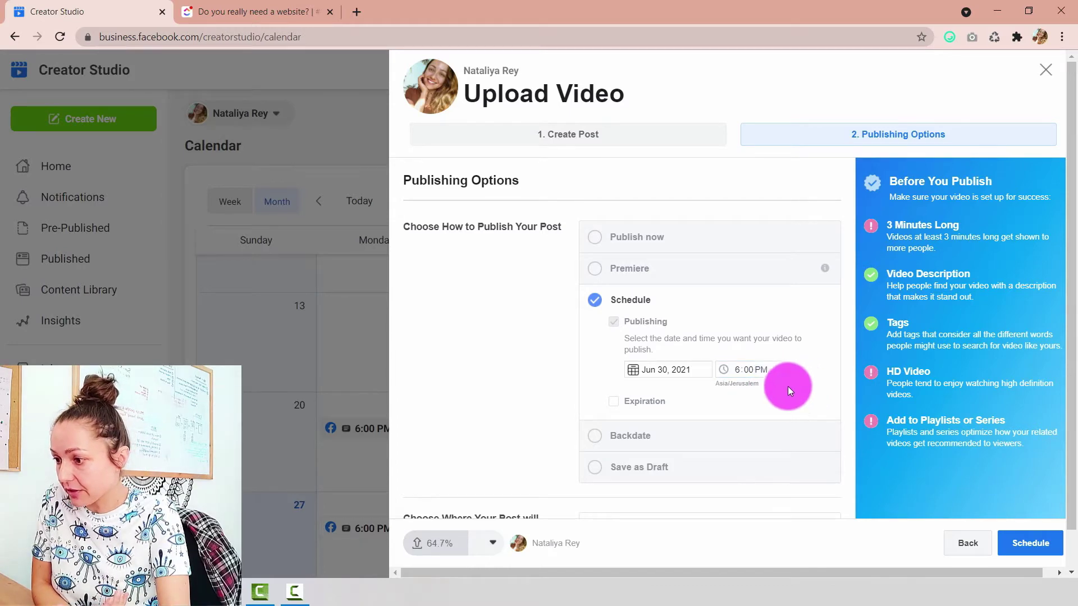
Review the remaining publishing options: post placement, playlists, series, availability to other Pages, and moderation.
scroll(750, 440, "down", 3)
scroll(718, 285, "down", 4)
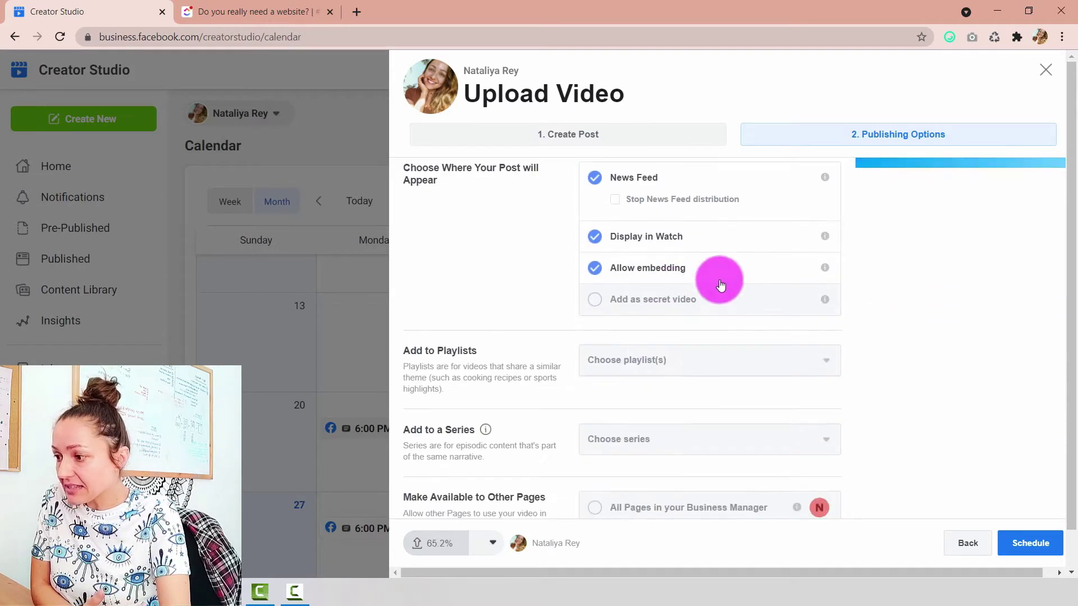
scroll(737, 284, "up", 3)
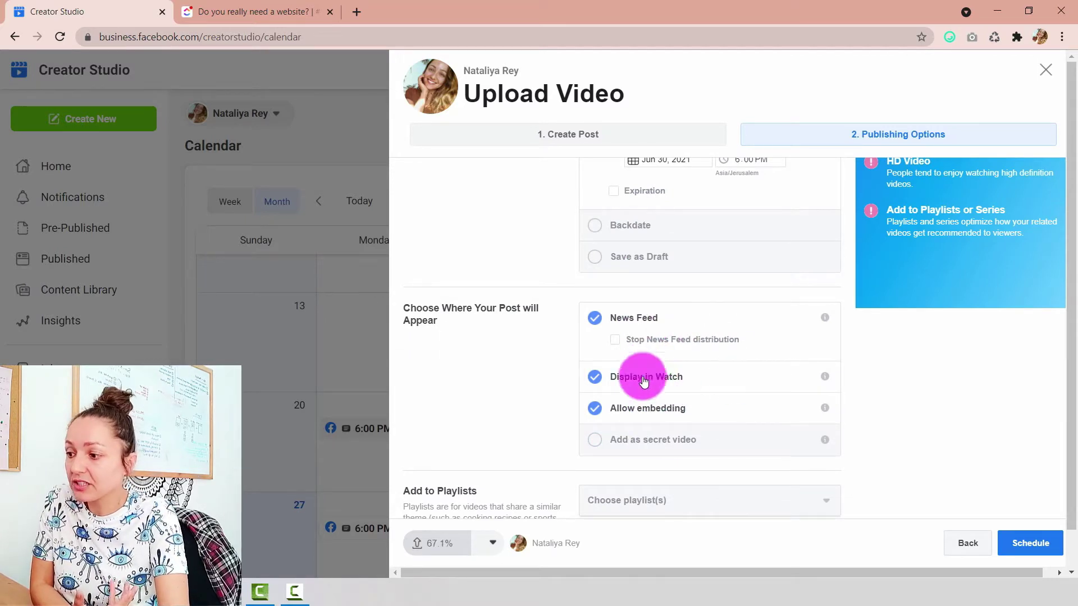
scroll(697, 424, "down", 5)
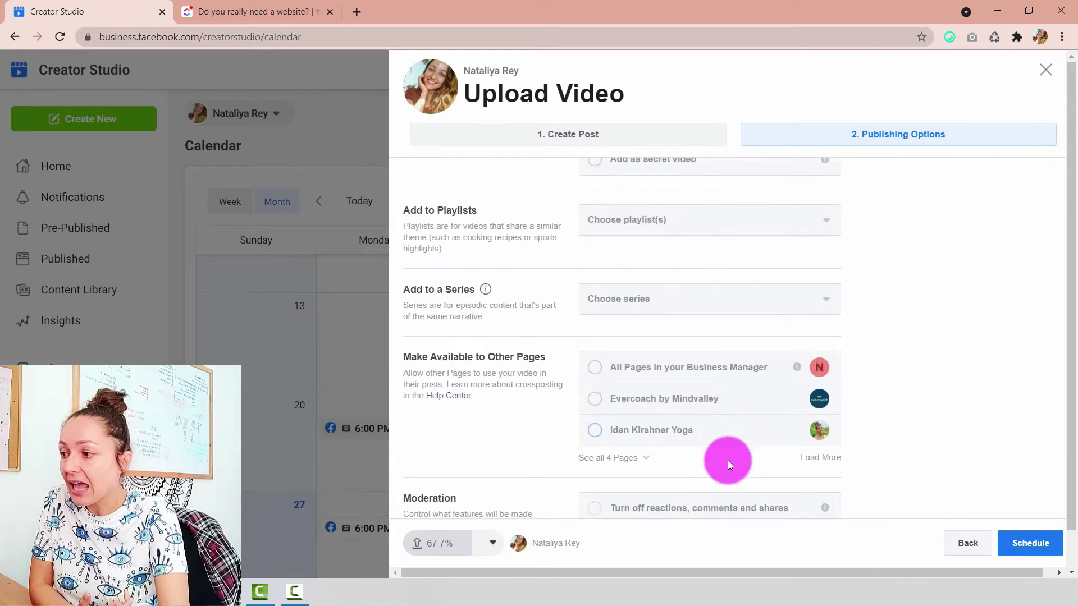
scroll(867, 500, "up", 1)
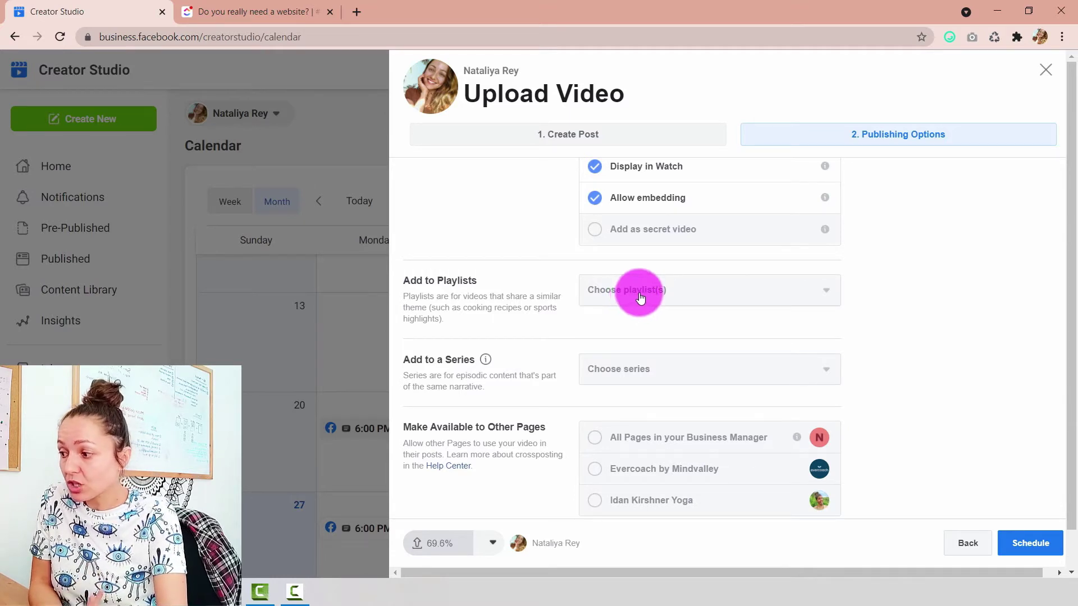
left_click(662, 382)
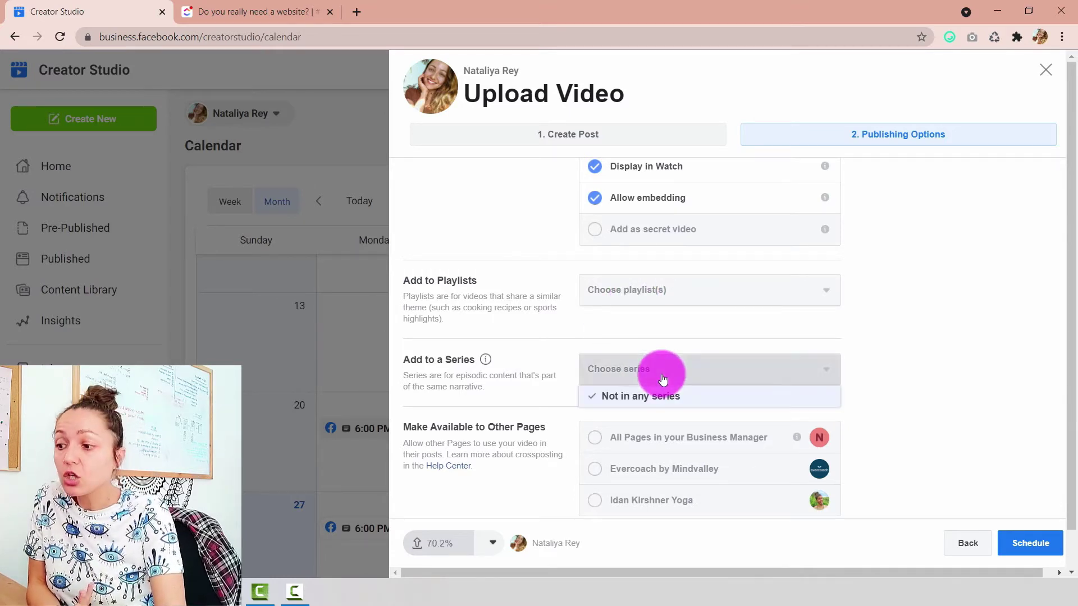
left_click(654, 370)
scroll(1052, 411, "down", 2)
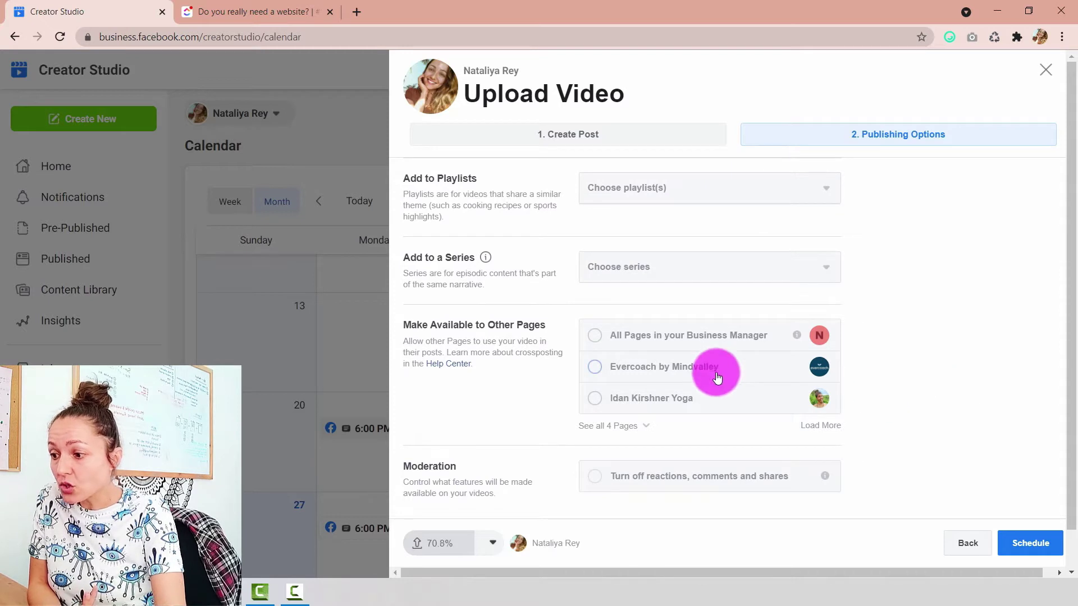
scroll(705, 376, "down", 1)
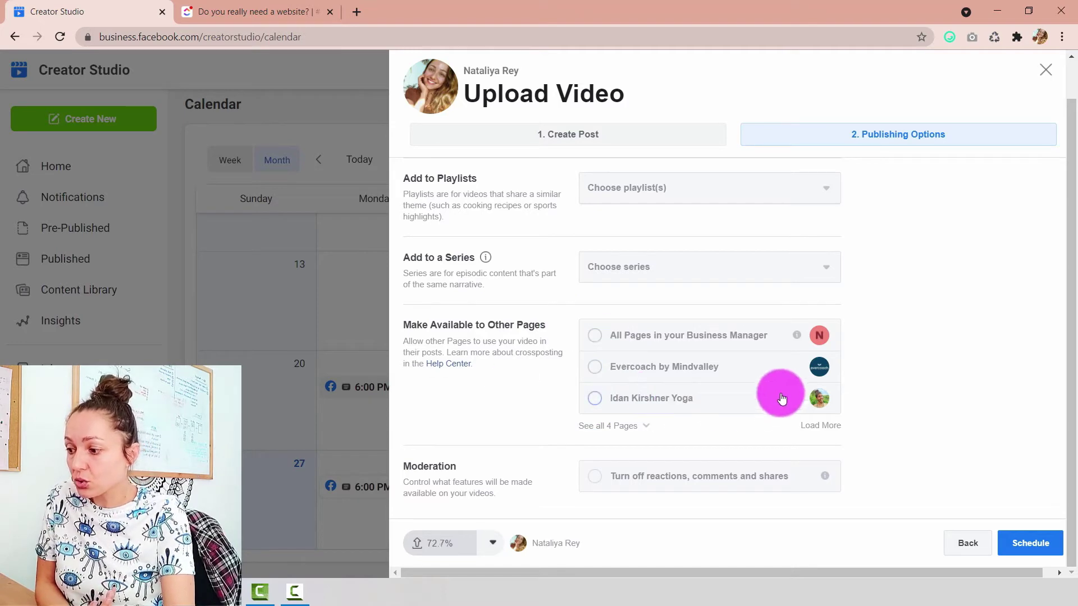
scroll(999, 402, "up", 5)
scroll(882, 393, "up", 3)
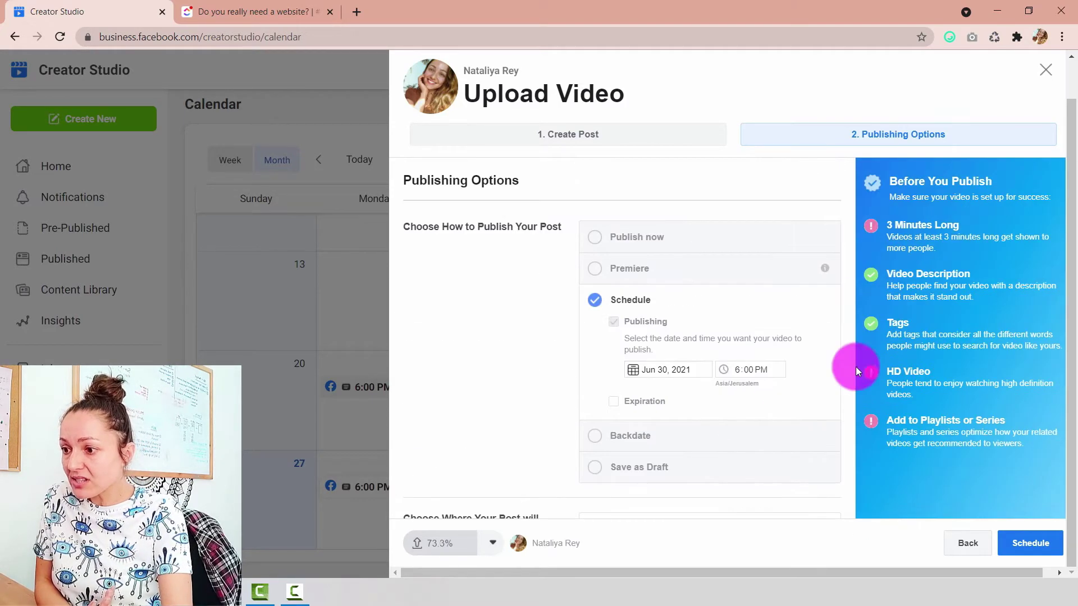
Schedule the video post, check its upload progress, and dismiss the scheduling confirmation.
left_click(1040, 556)
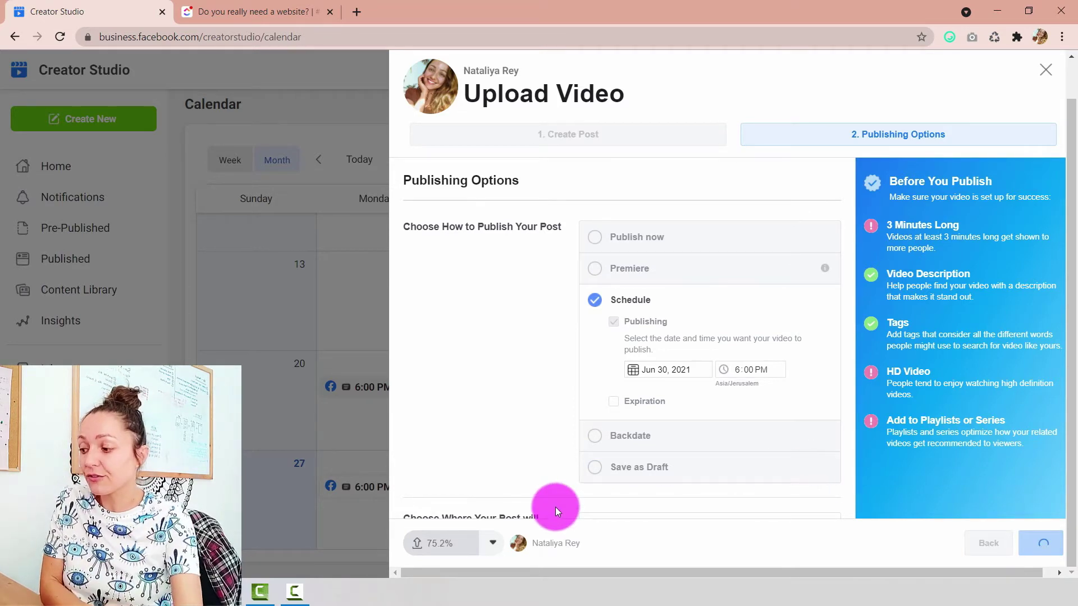
mouse_move(474, 544)
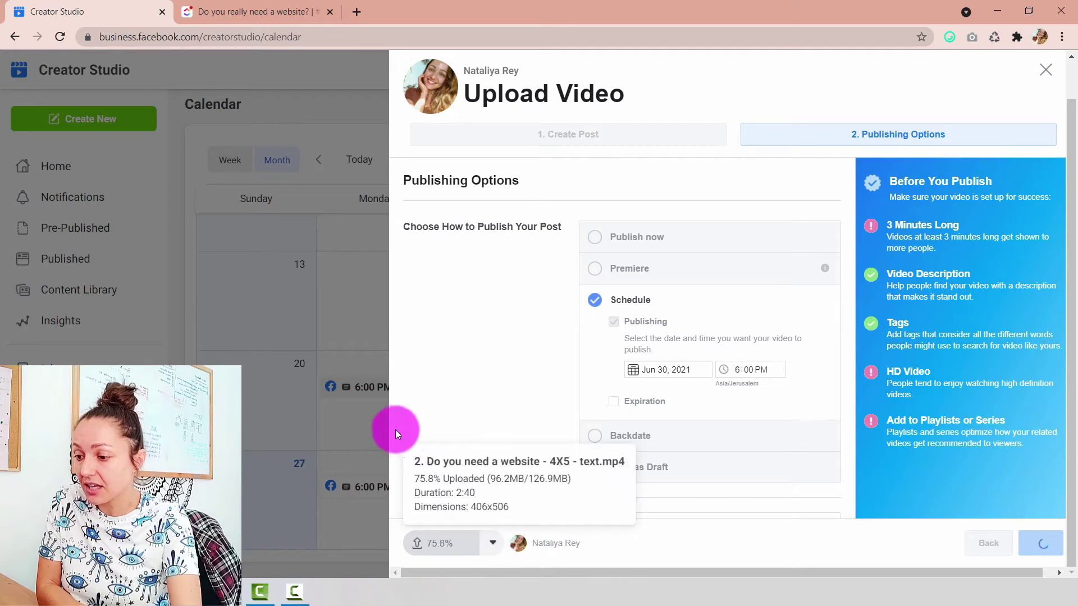
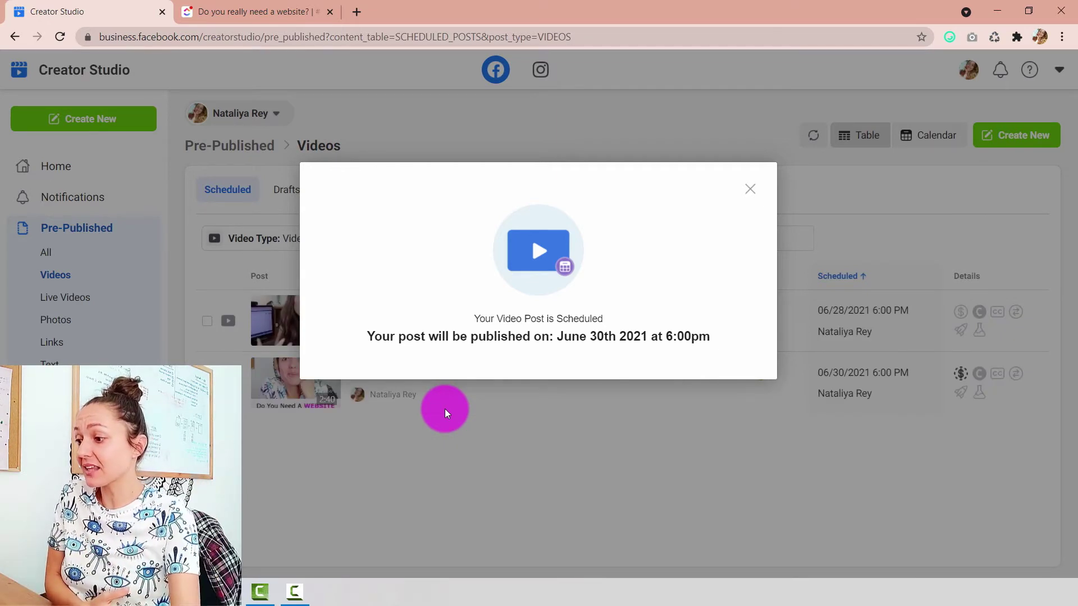
left_click(751, 193)
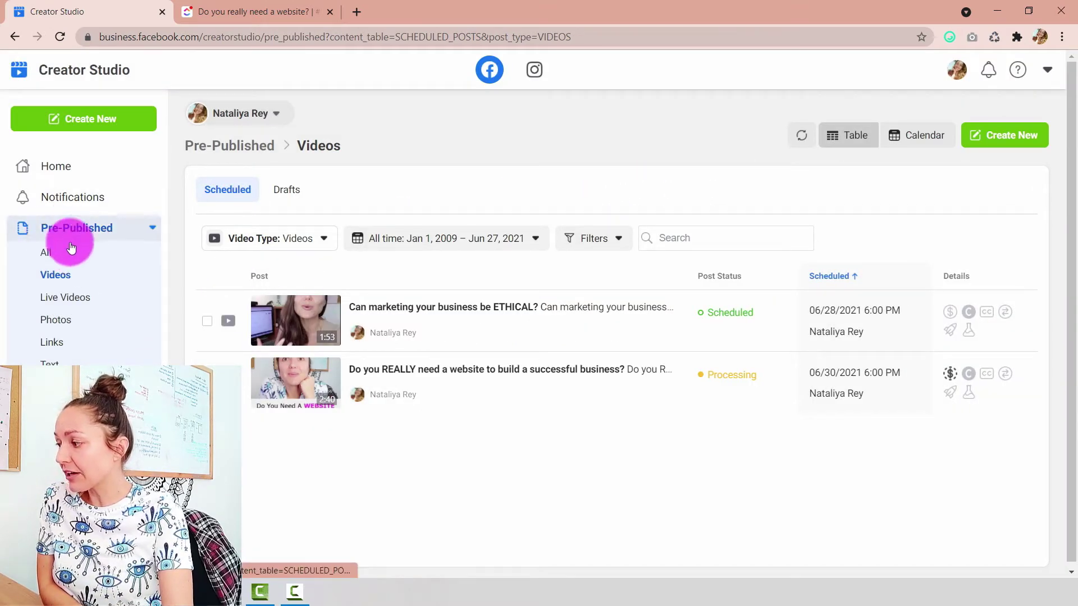
mouse_move(339, 338)
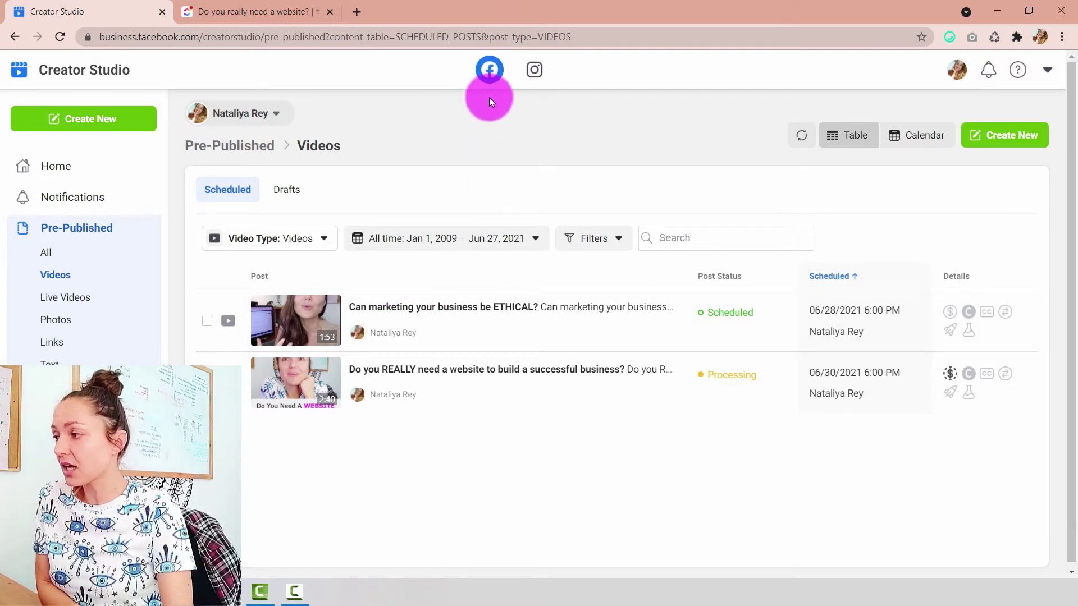
Switch to the Instagram side and view the June 2021 calendar of the Page owner's own Instagram account.
left_click(535, 72)
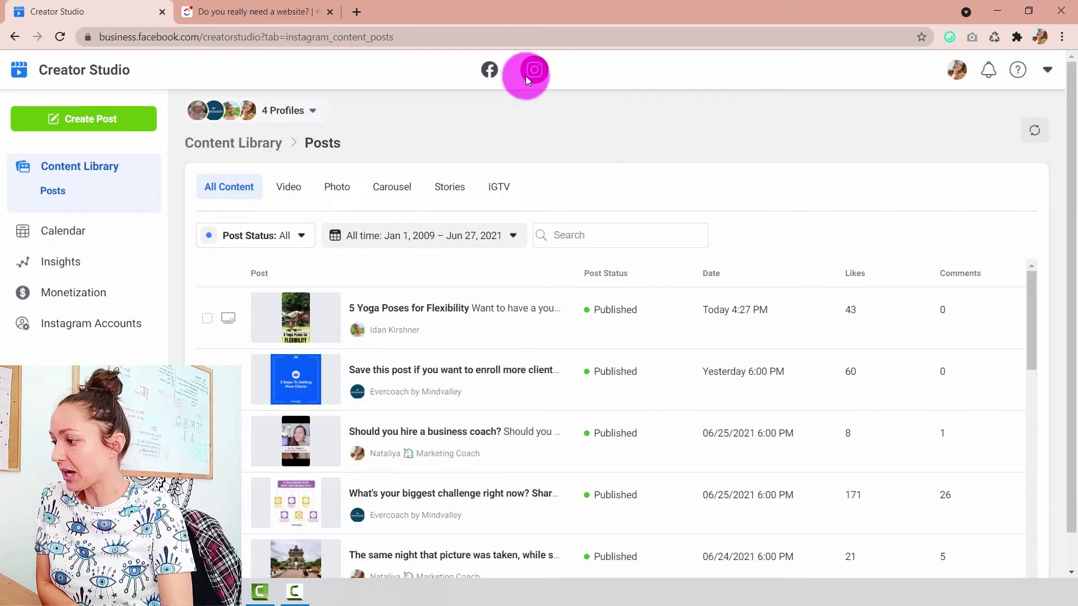
left_click(64, 237)
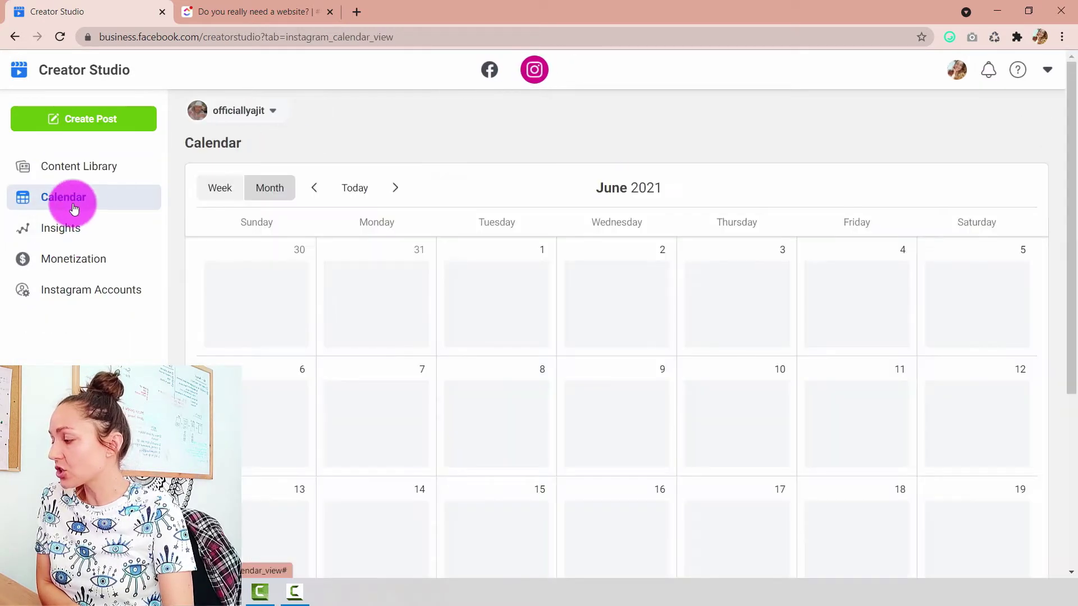
left_click(243, 109)
left_click(277, 365)
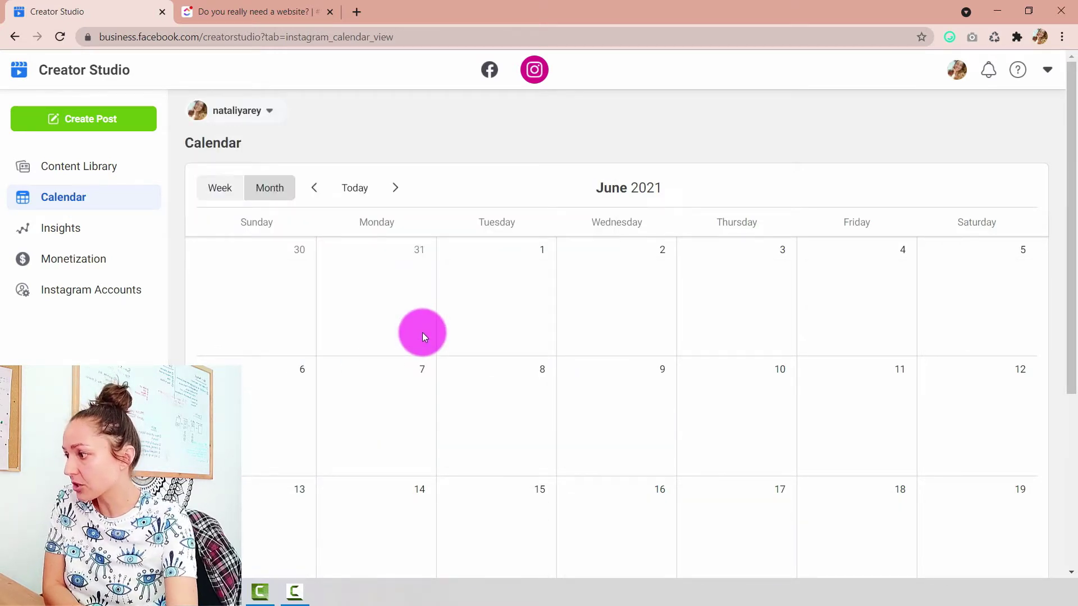
scroll(424, 328, "down", 5)
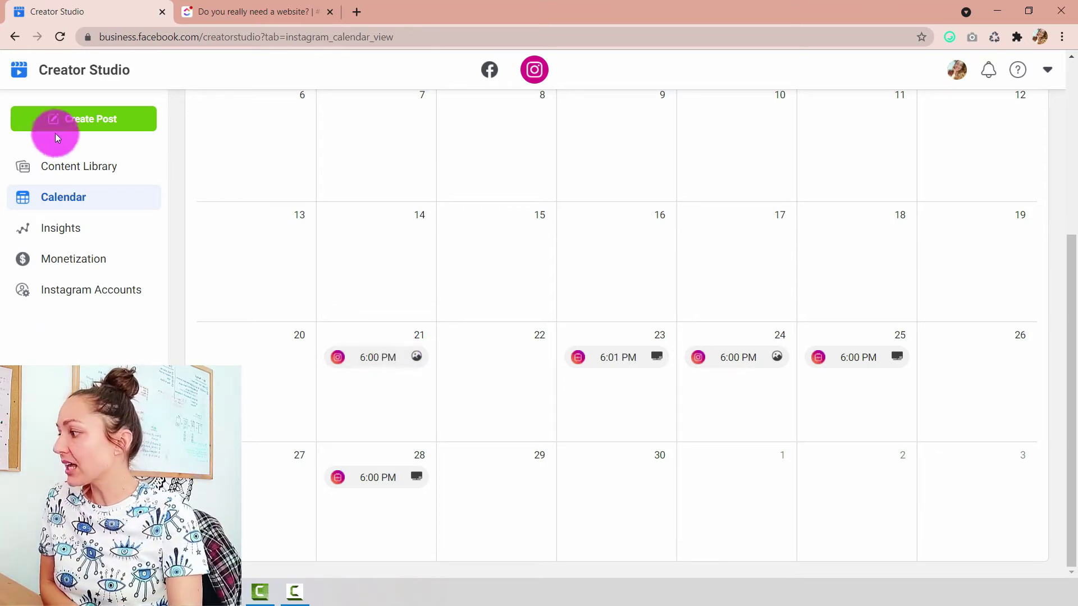
Create an IGTV post for the owner's Instagram account and upload the video file "3. Do you need a website - 9x16".
left_click(73, 122)
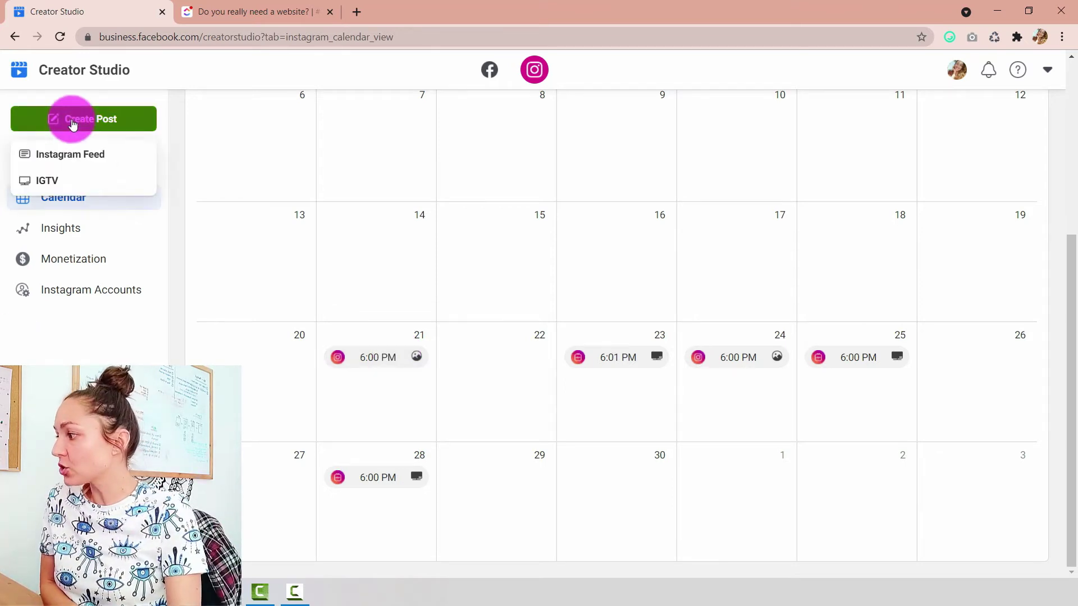
left_click(70, 181)
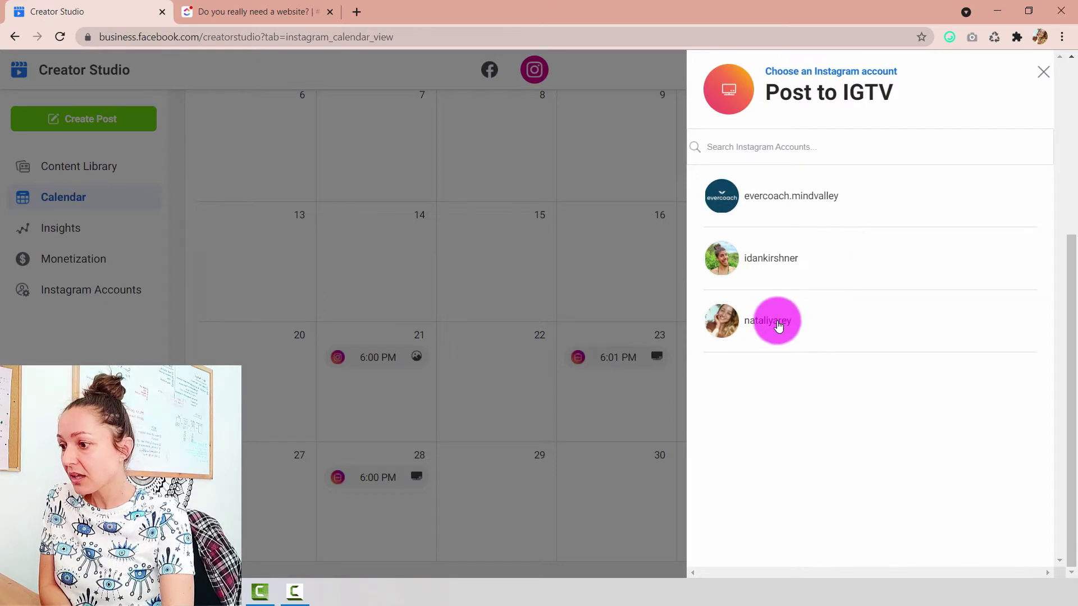
left_click(777, 321)
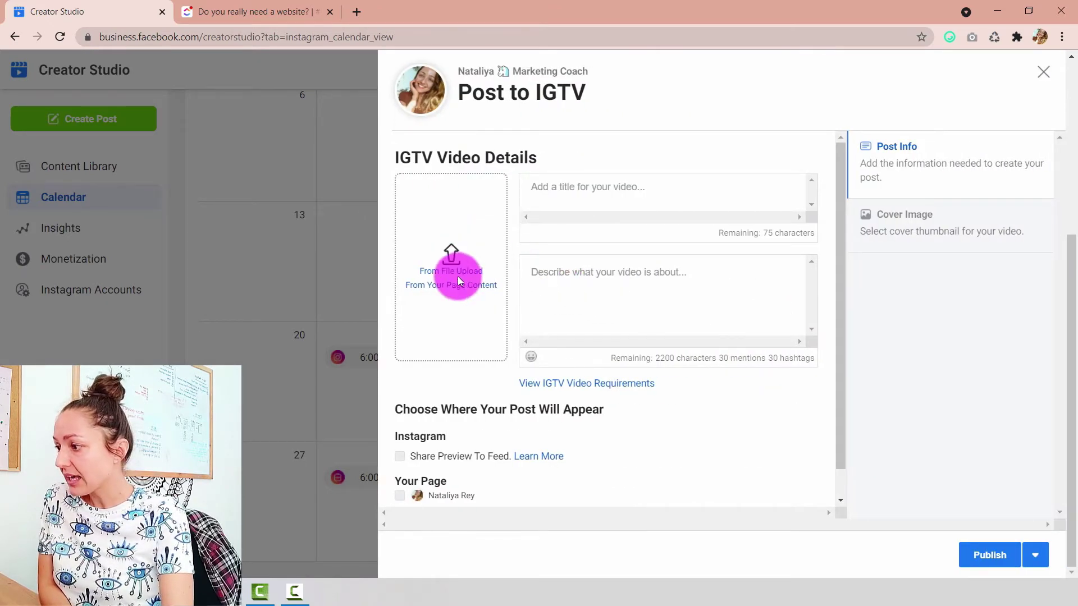
left_click(459, 272)
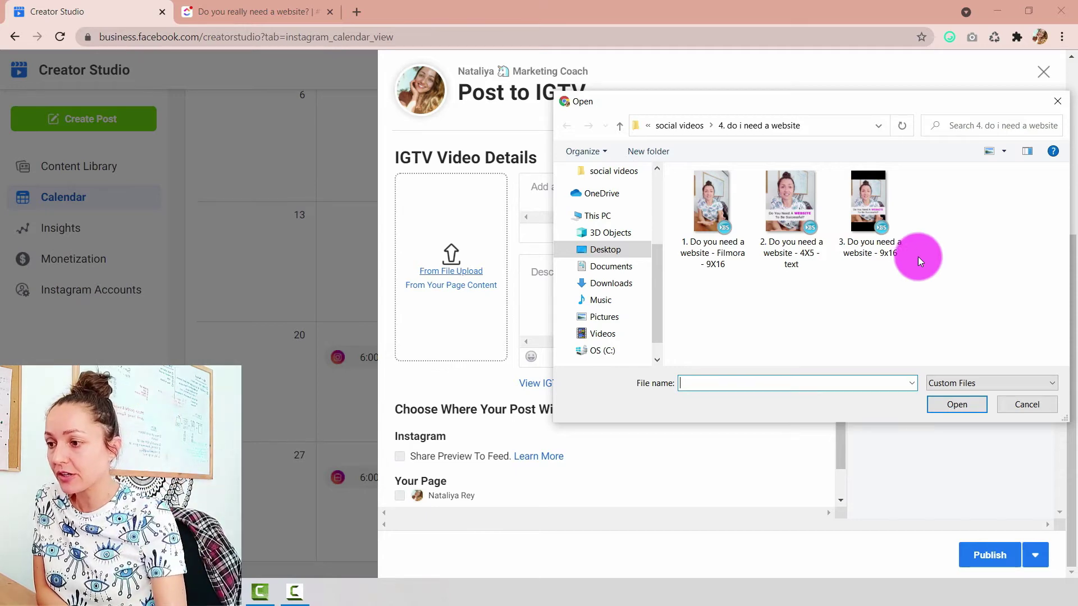
left_click(875, 204)
left_click(955, 404)
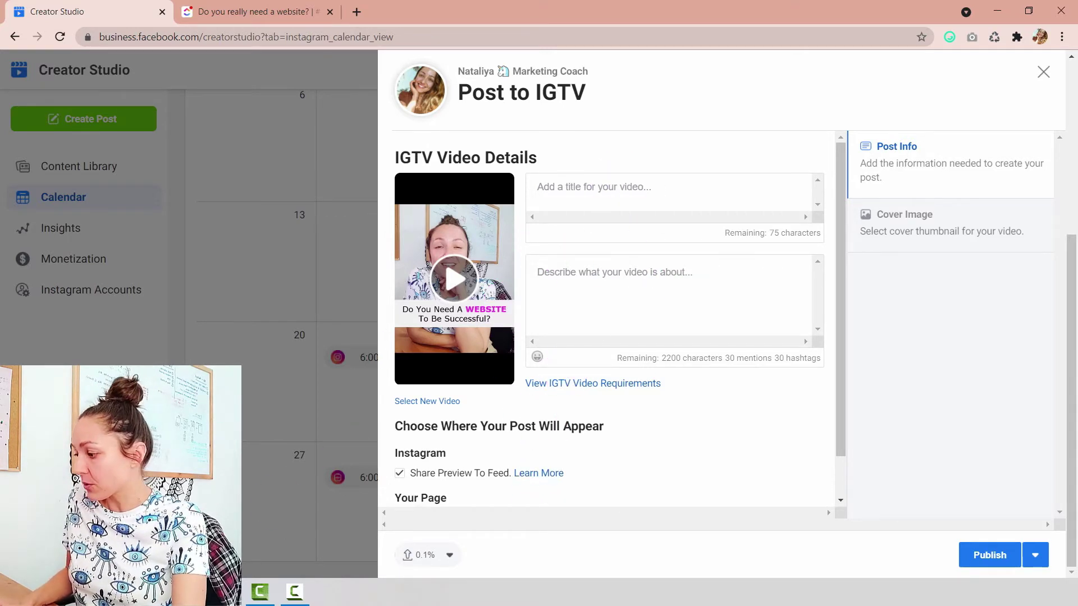
Copy the caption title from the ClickUp task and paste it as the IGTV video's title in Creator Studio.
mouse_move(224, 593)
mouse_move(191, 533)
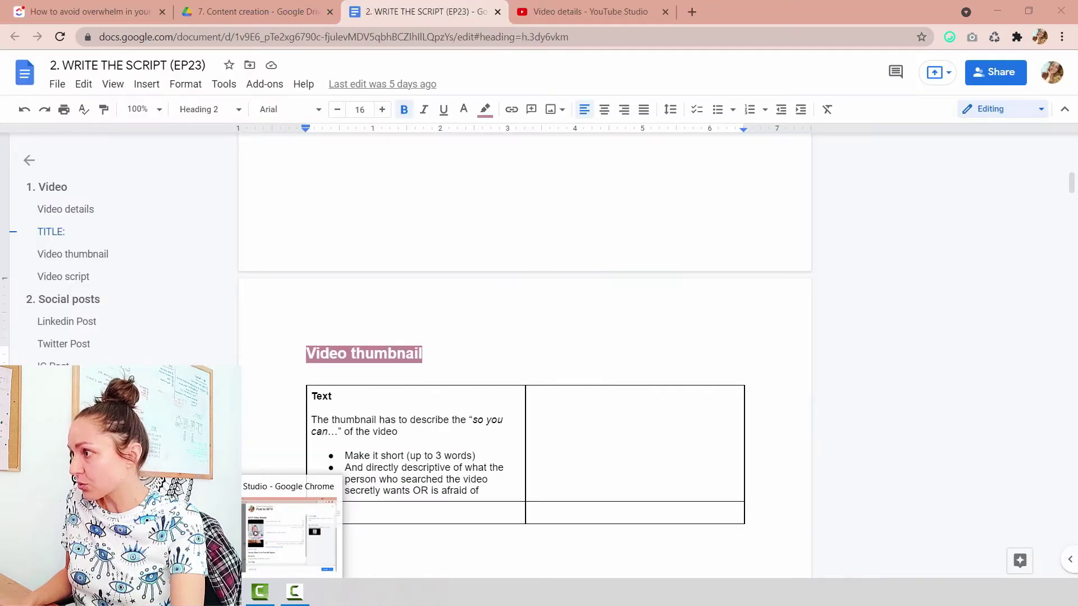
left_click(289, 536)
left_click(255, 12)
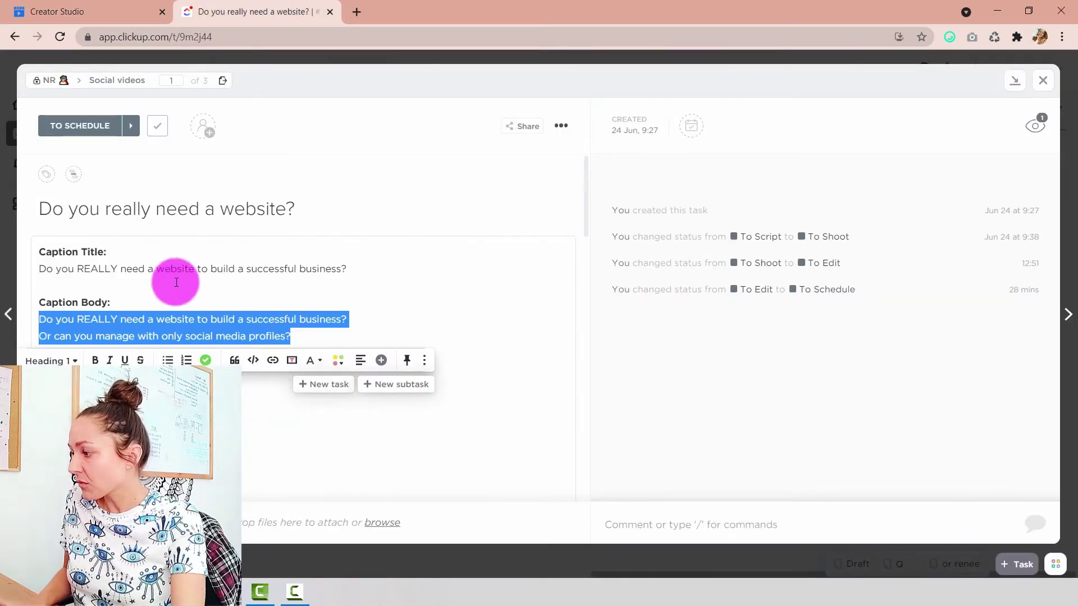
left_click_drag(351, 269, 36, 272)
key("ctrl+c")
left_click(84, 12)
left_click(592, 191)
key("ctrl+v")
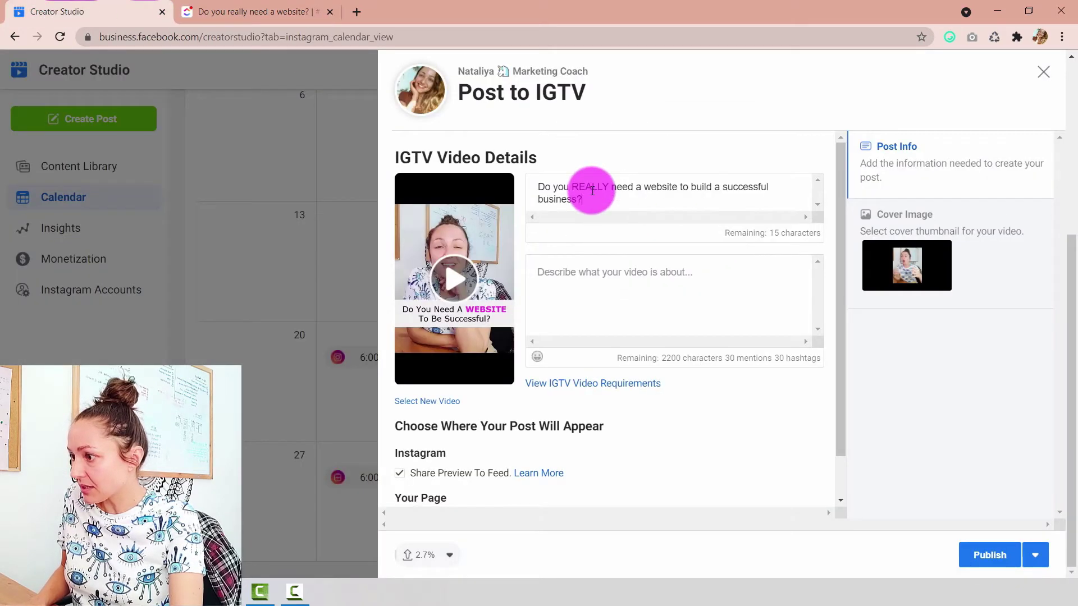
Copy the two-line caption body from the ClickUp task and paste it as the IGTV video's description.
left_click(313, 12)
left_click(298, 339)
left_click_drag(298, 339, 36, 320)
key("ctrl+c")
left_click(83, 4)
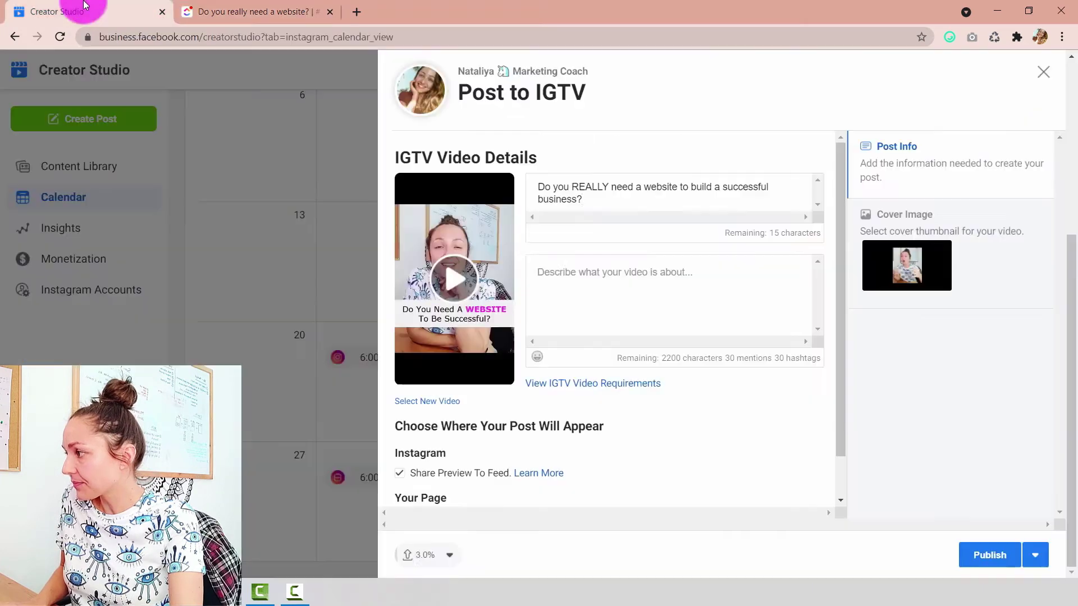
left_click(568, 284)
key("ctrl+v")
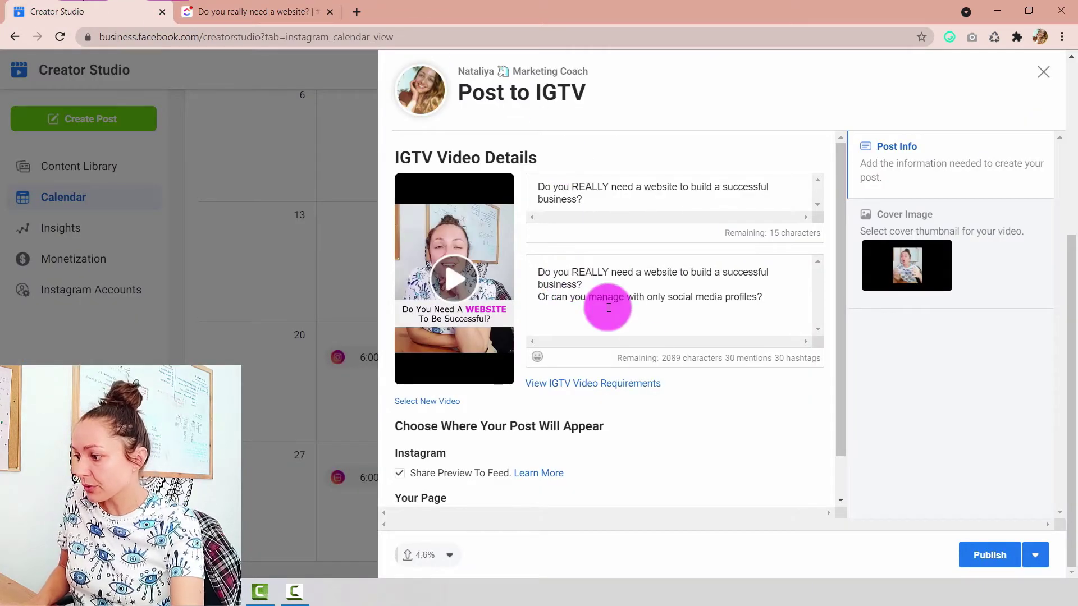
scroll(653, 369, "down", 1)
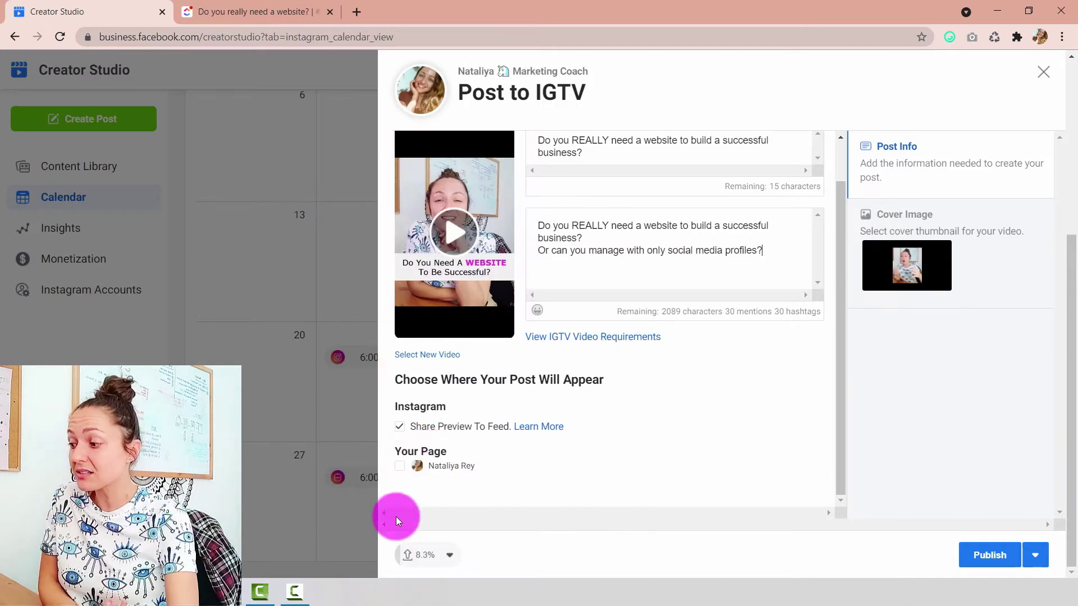
left_click(401, 428)
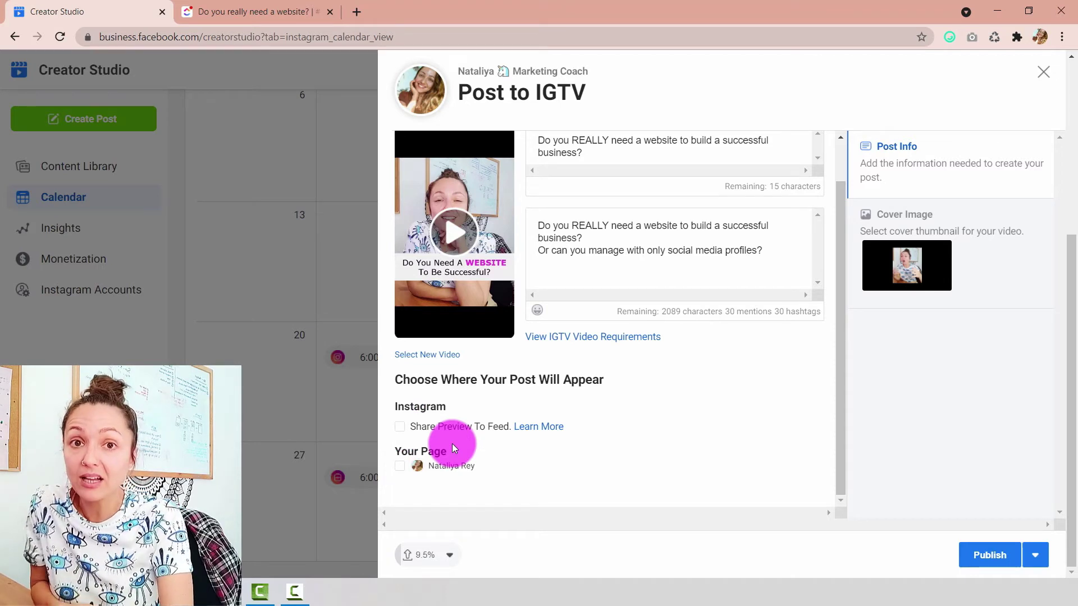
left_click(400, 427)
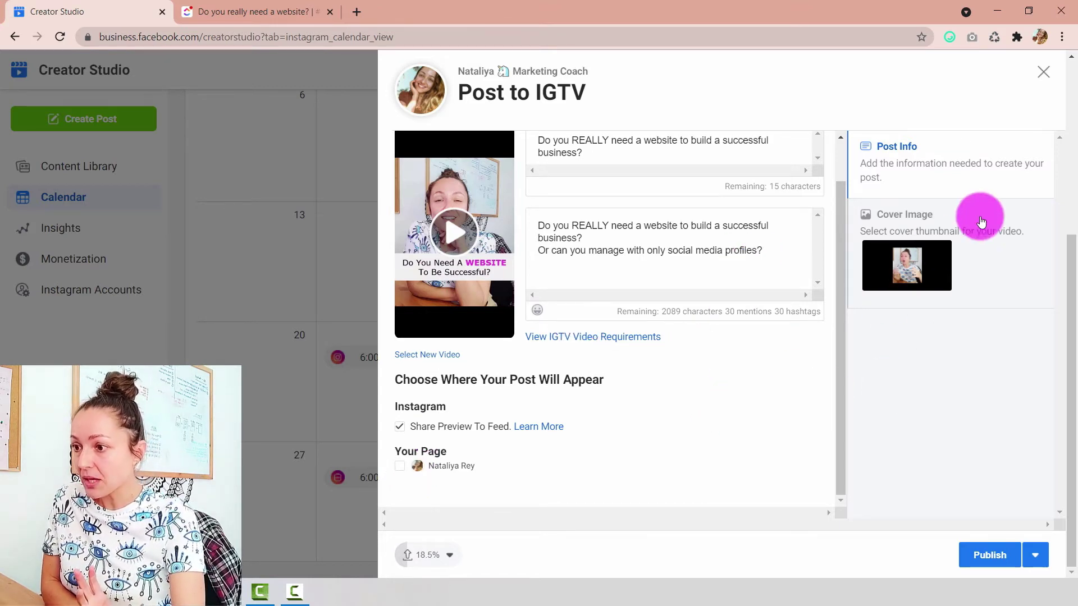
Upload the custom image "IGTV Video - Website - 9X16" as the IGTV video's cover.
left_click(963, 226)
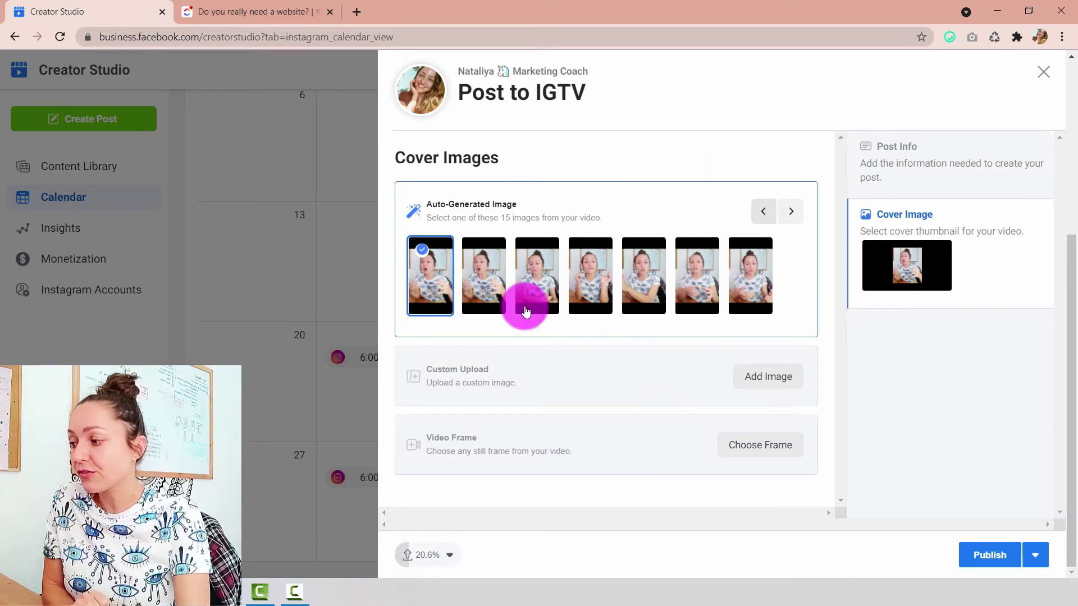
left_click(477, 381)
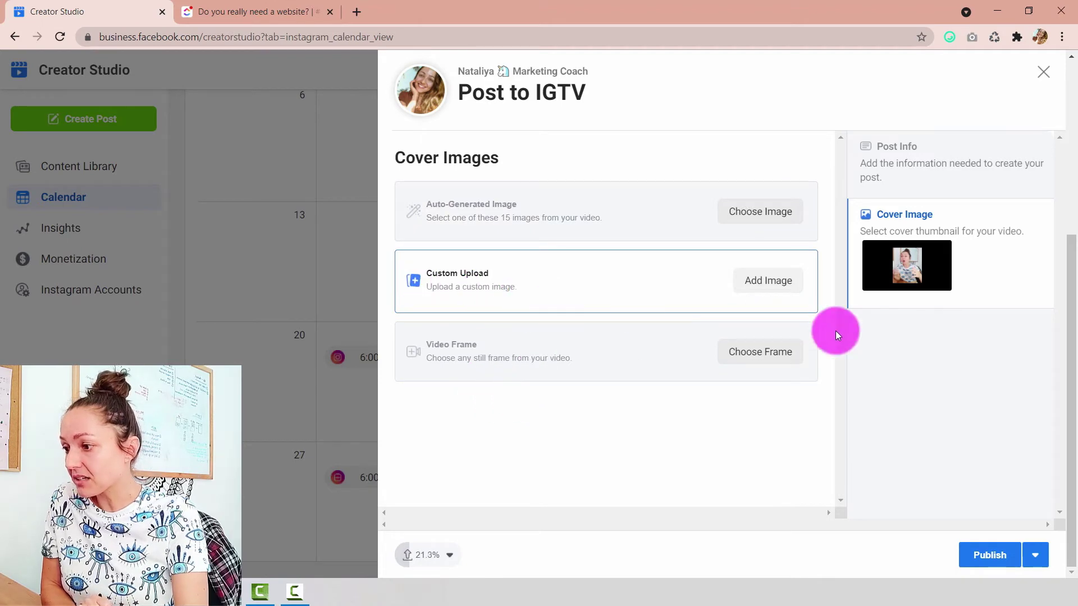
left_click(783, 285)
left_click(786, 224)
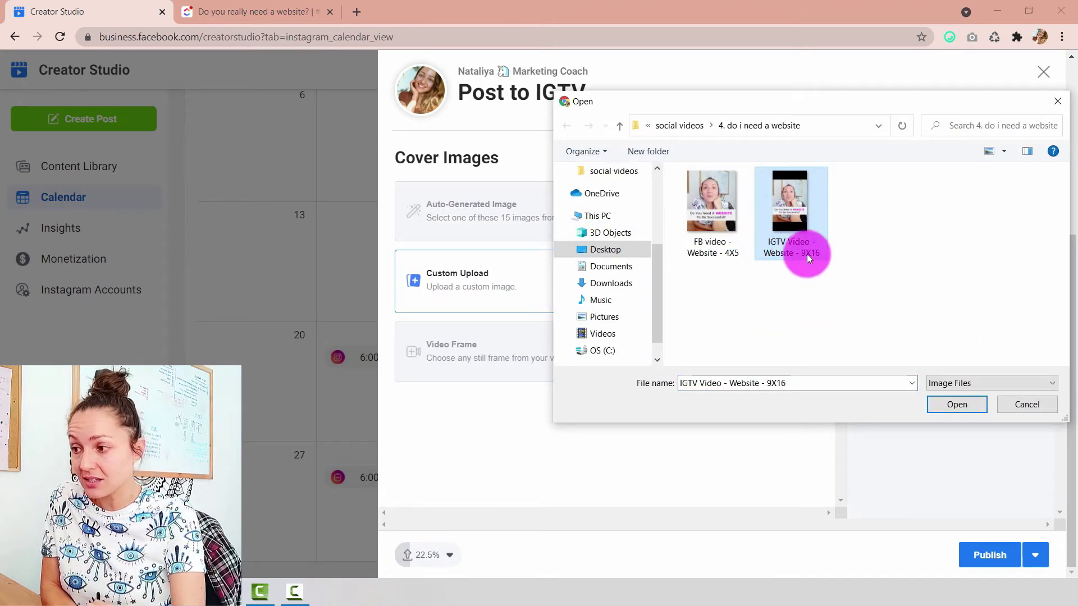
left_click(945, 402)
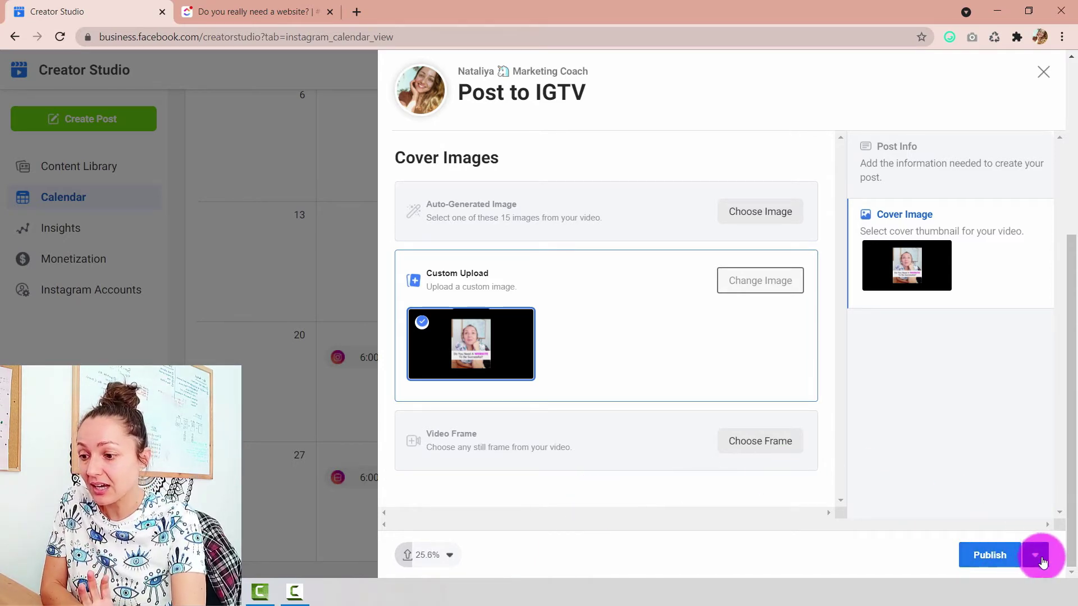
Schedule the IGTV post for Jun 30, 2021 at 6:00 PM.
left_click(1035, 556)
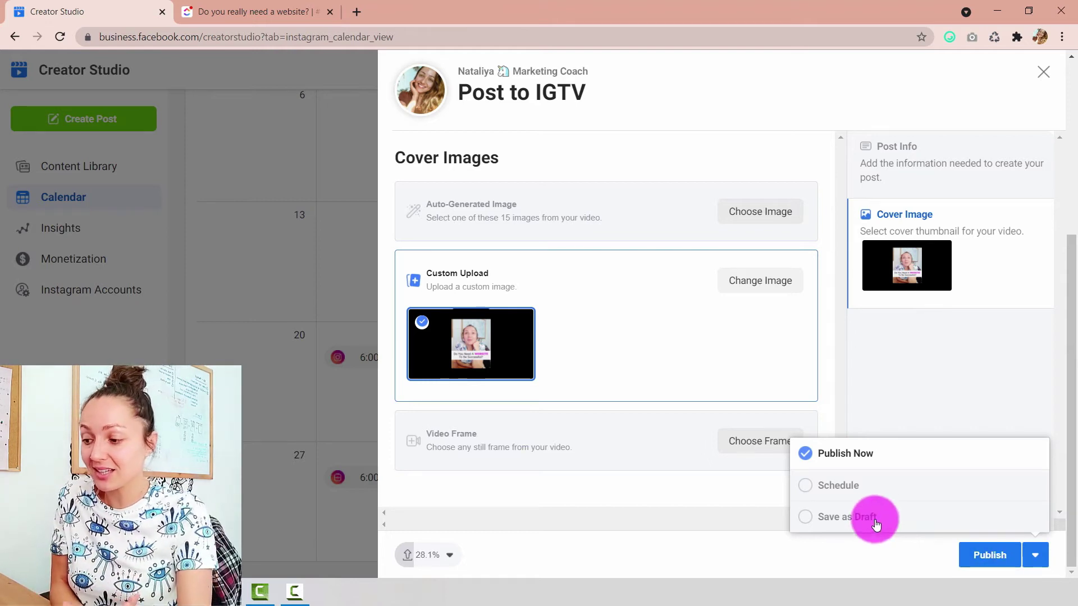
left_click(853, 496)
left_click(826, 463)
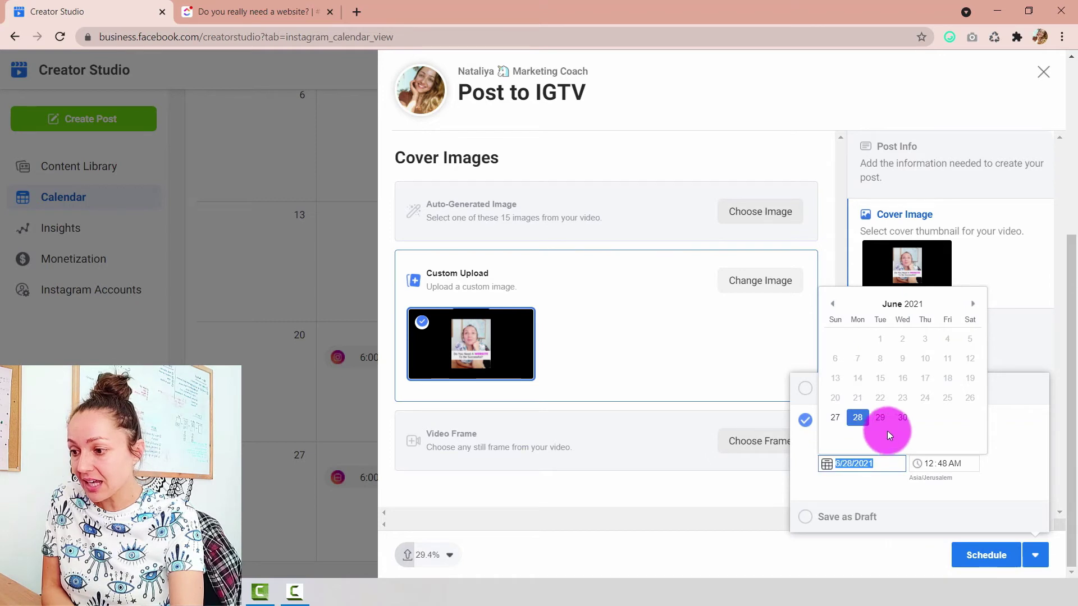
left_click(902, 417)
left_click(931, 463)
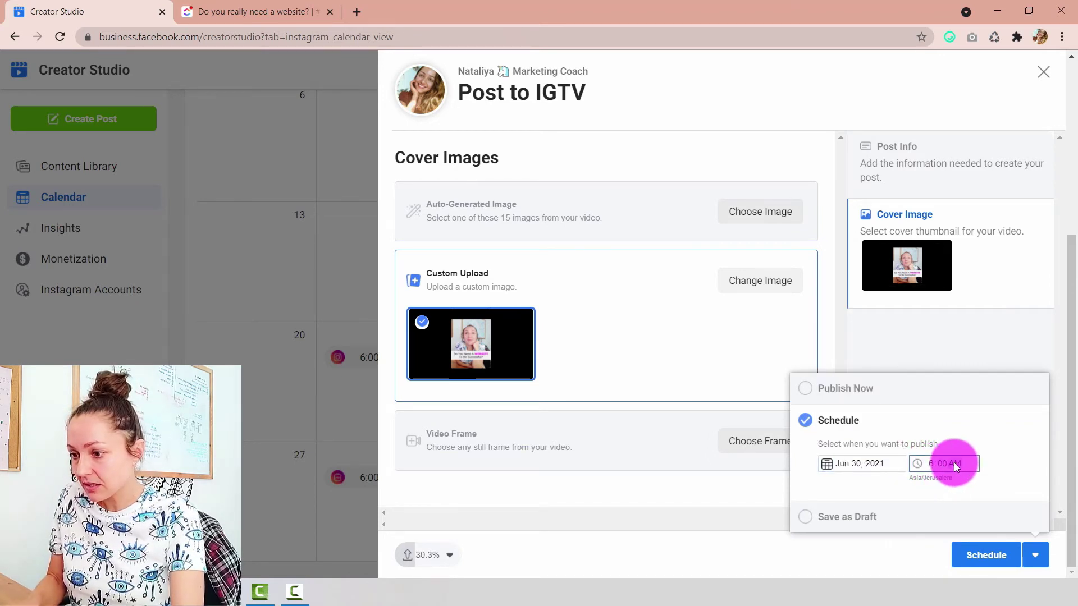
key("p")
left_click(1006, 561)
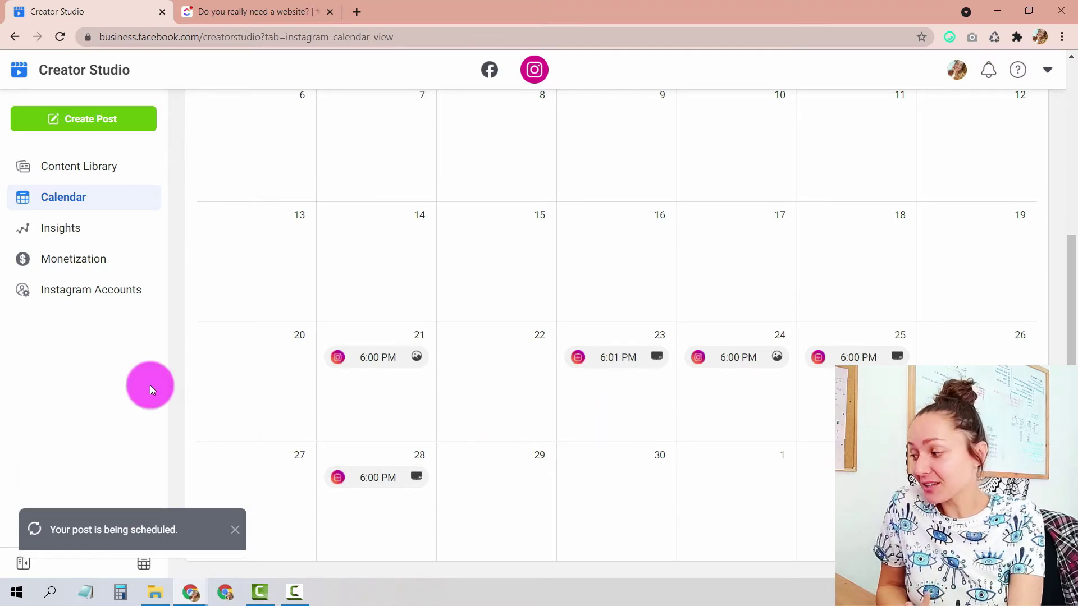
Reload the Instagram calendar and review the details of the IGTV post scheduled for June 30.
left_click(60, 32)
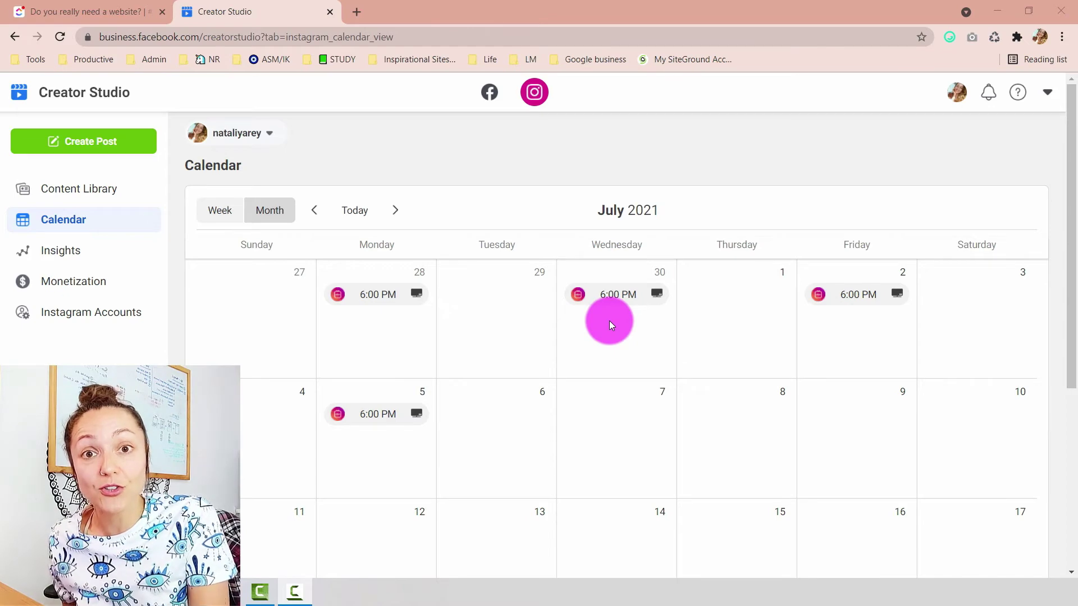
left_click(614, 292)
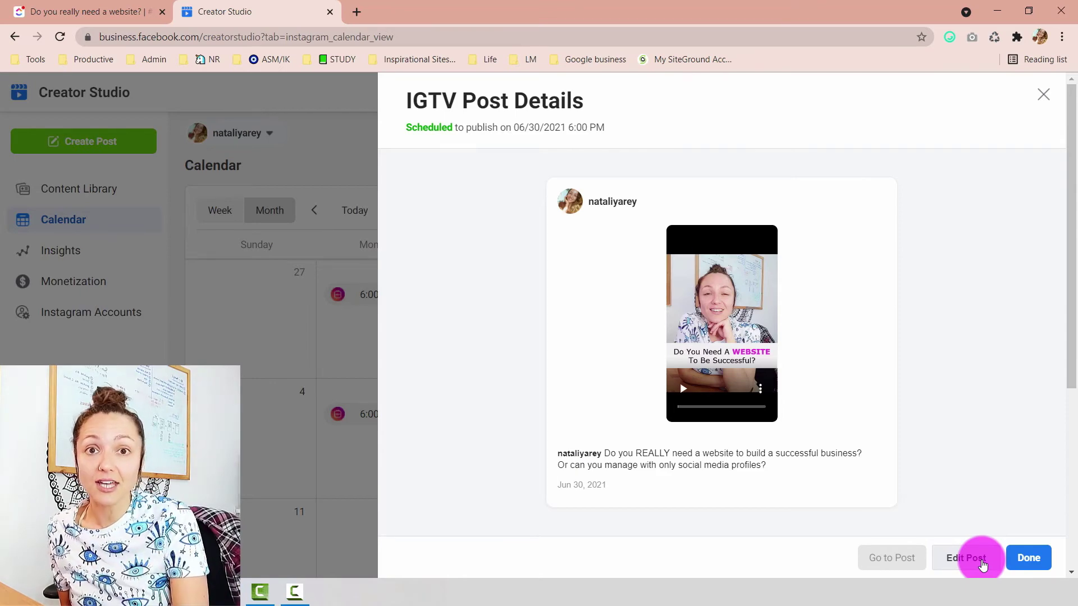
left_click(1041, 95)
Switch to the Facebook side's monthly calendar and review the details of the post scheduled for June 30.
left_click(489, 92)
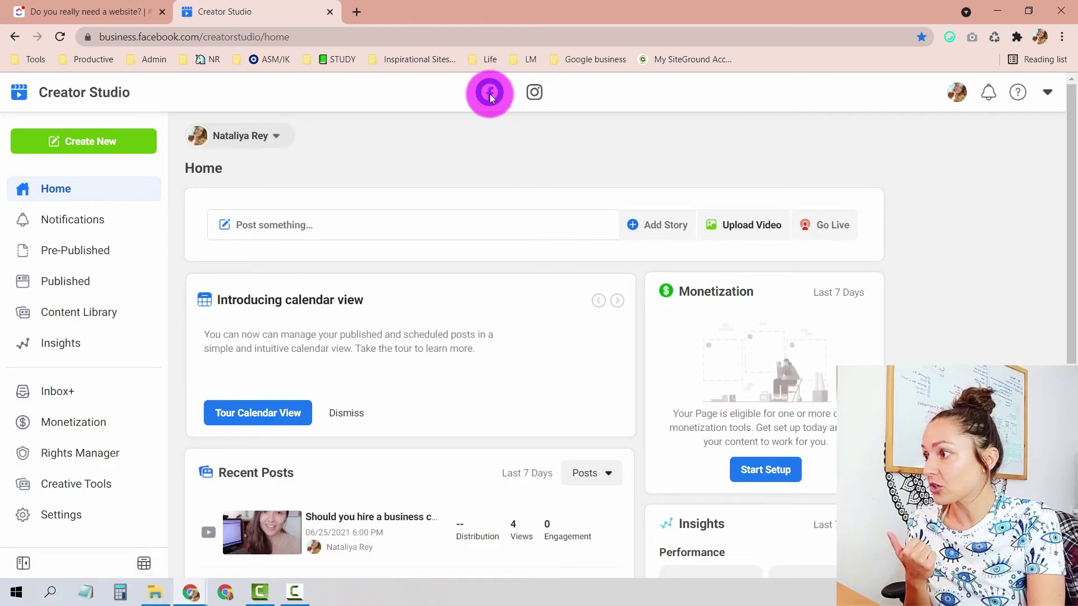
left_click(18, 598)
left_click(143, 567)
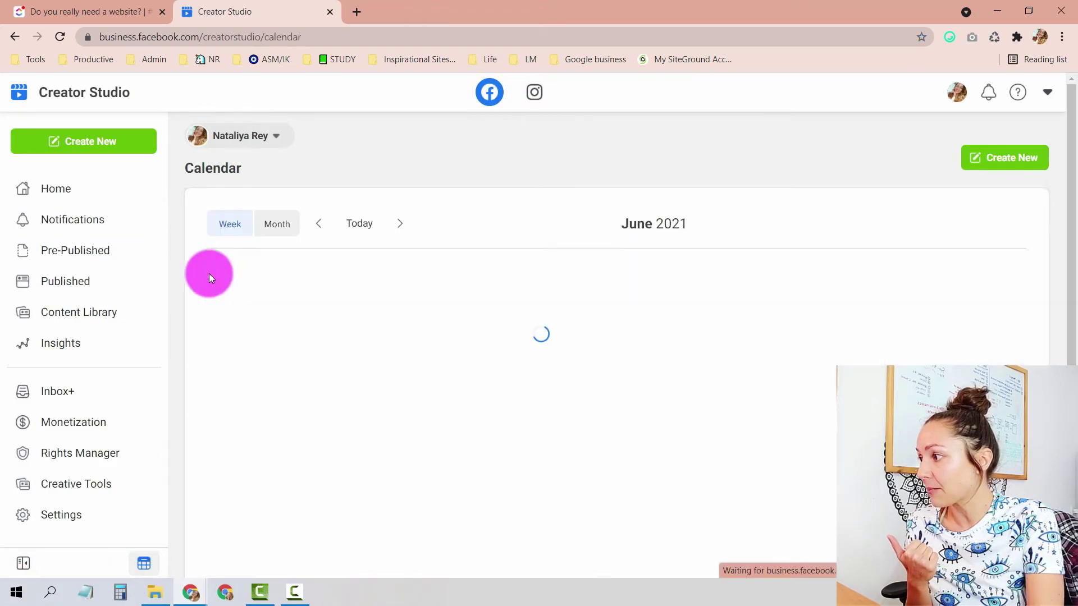
left_click(280, 228)
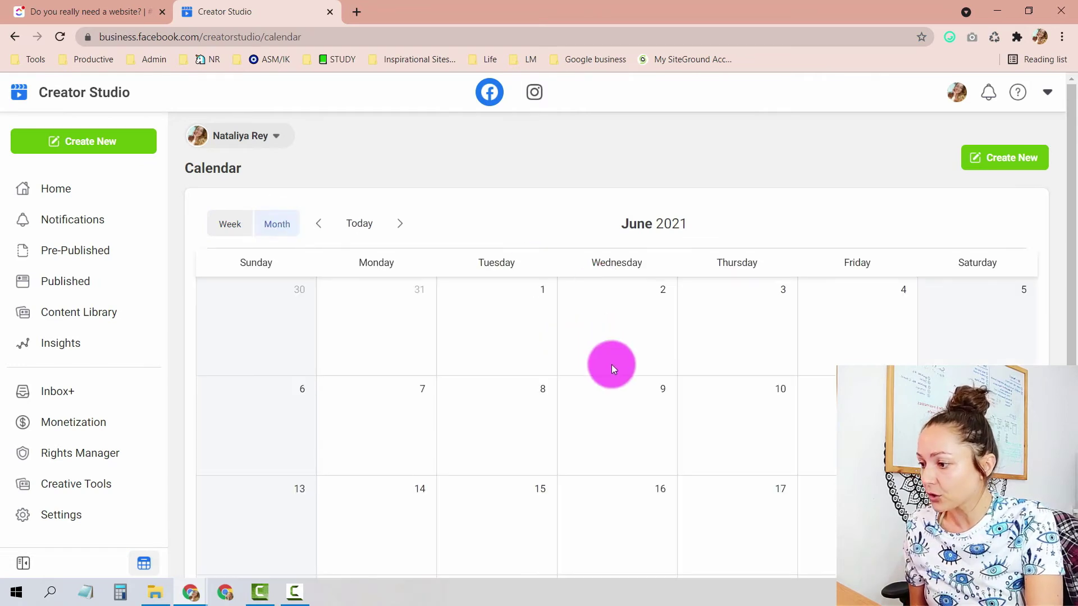
scroll(610, 376, "down", 4)
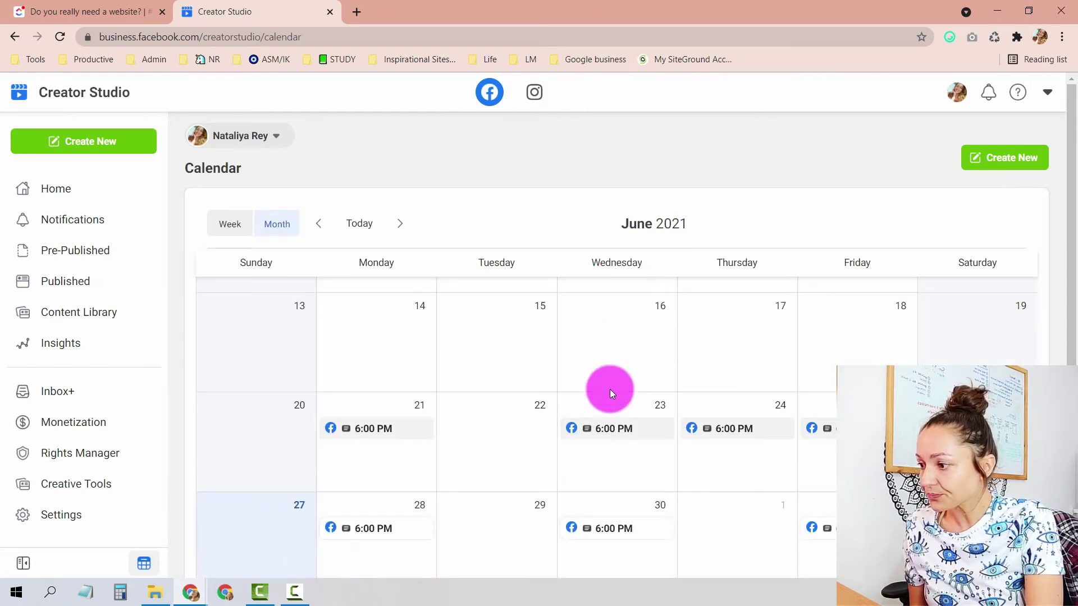
left_click(597, 533)
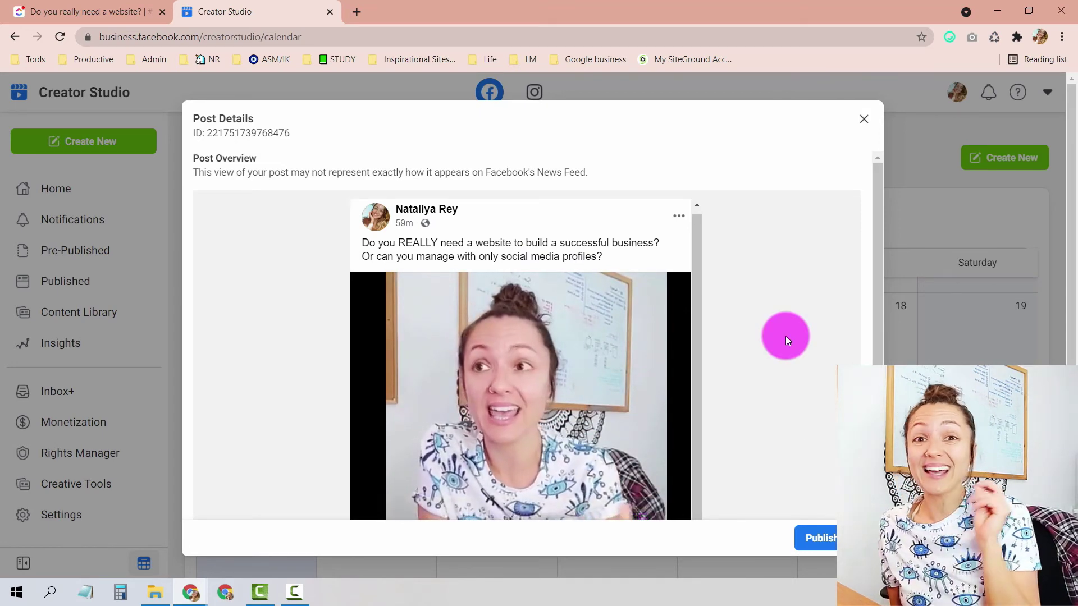
left_click(862, 120)
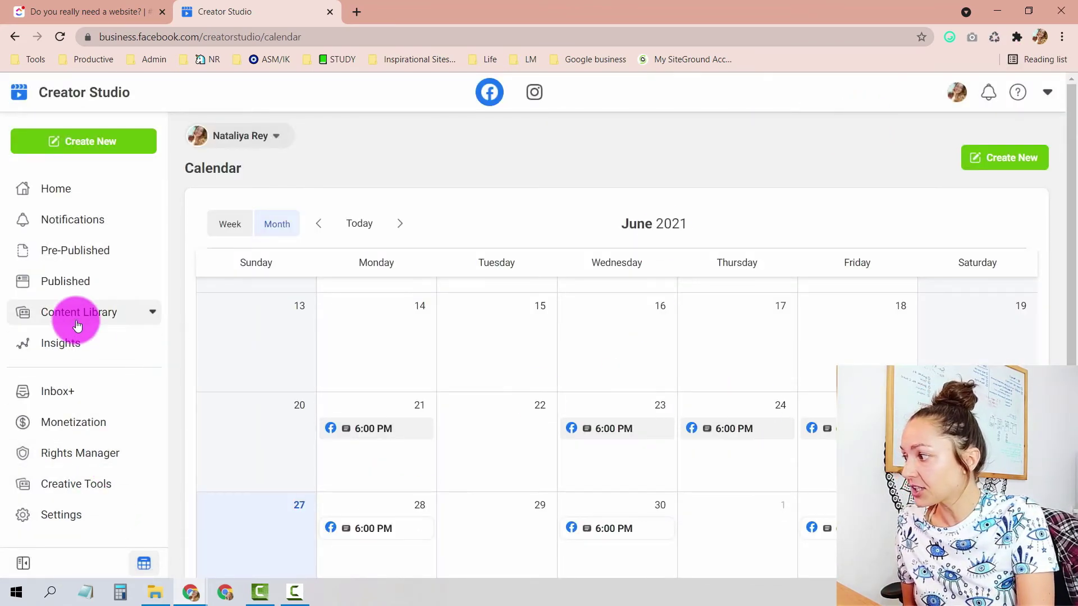
Open the scheduled June 30 website video from the Content Library's posts for editing, inspect its details, and exit the editor without changes.
left_click(100, 314)
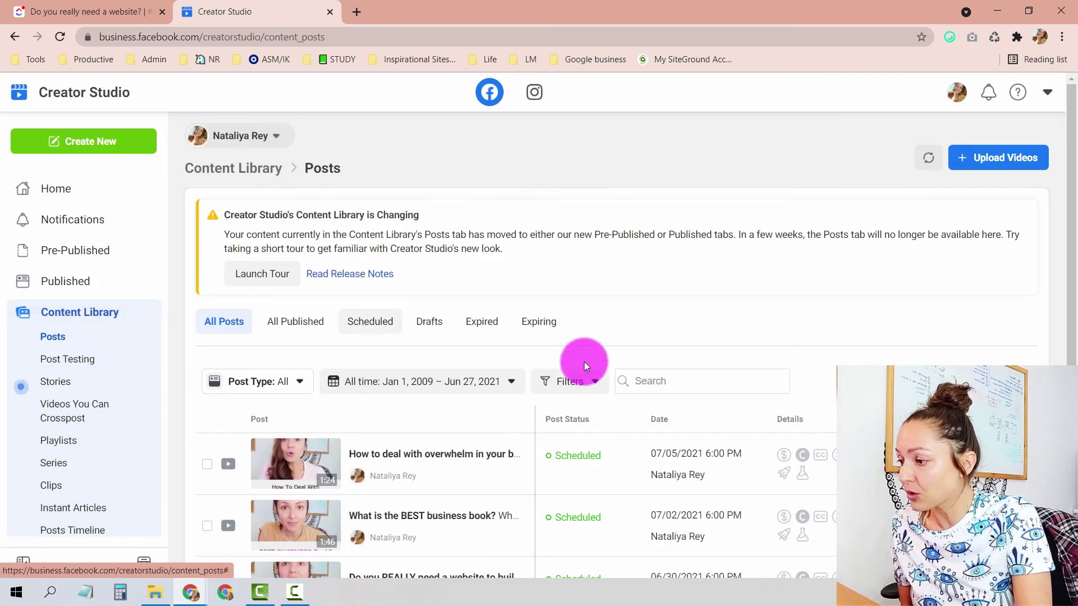
scroll(1071, 310, "down", 2)
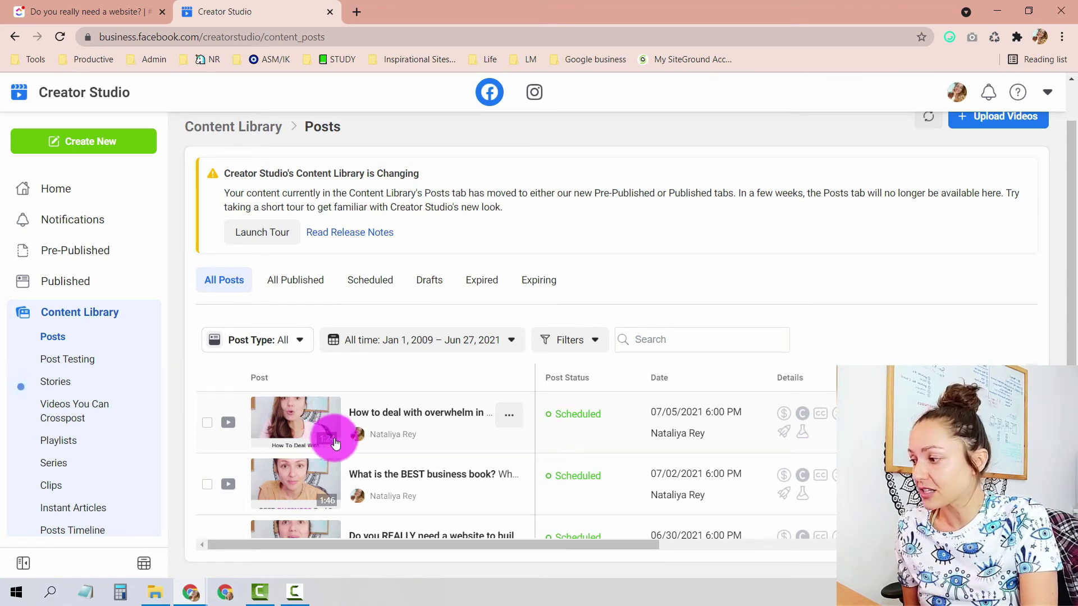
scroll(335, 443, "down", 2)
left_click(207, 459)
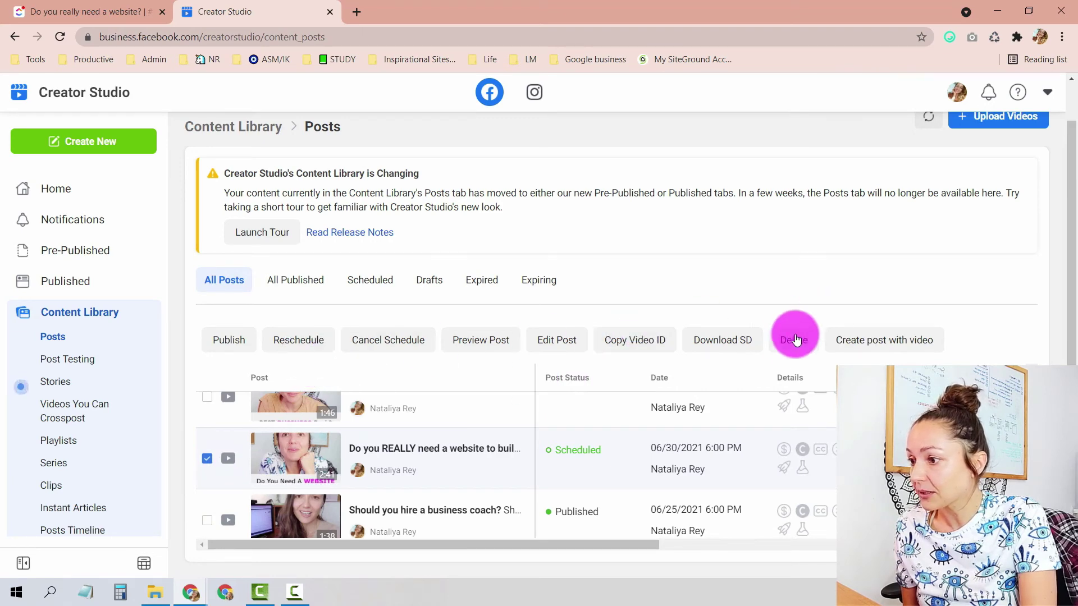
left_click(549, 349)
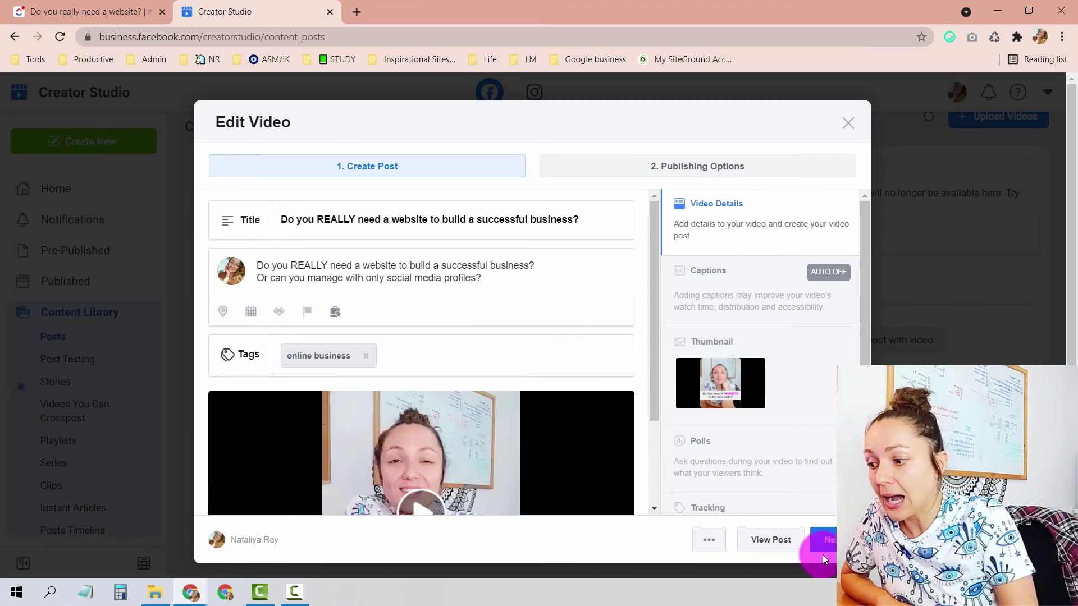
left_click(848, 124)
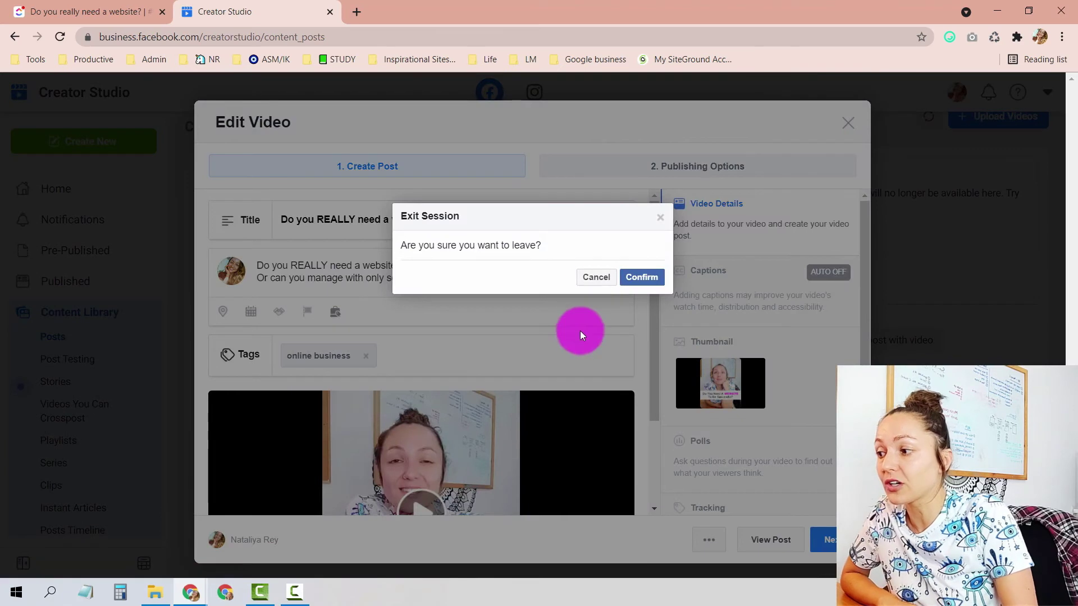